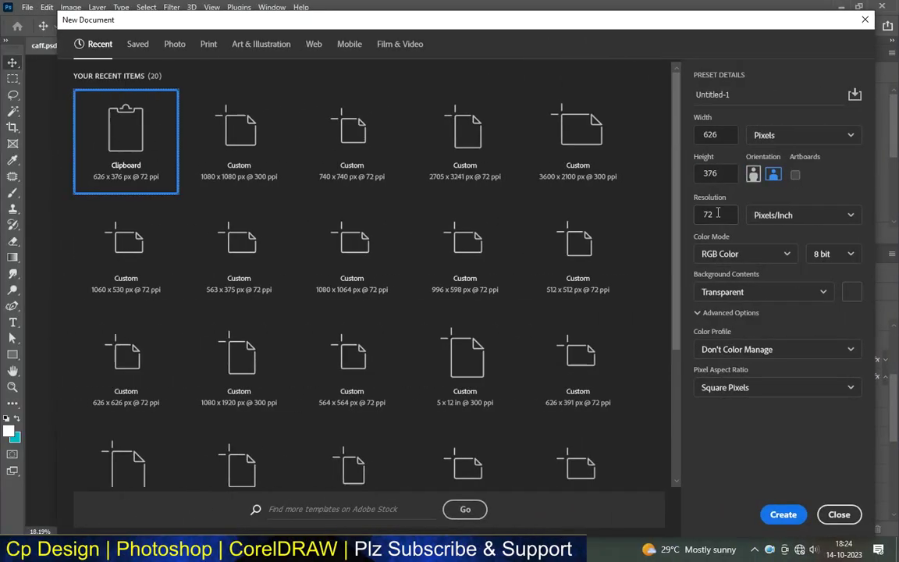
# - Highlight the Resolution and Width values in the New Document dialog for replacement
pyautogui.doubleClick(717, 213)
pyautogui.doubleClick(713, 135)
# - Create a transparent 3600 × 2100 px document at 300 ppi
pyautogui.press('BackSpace')
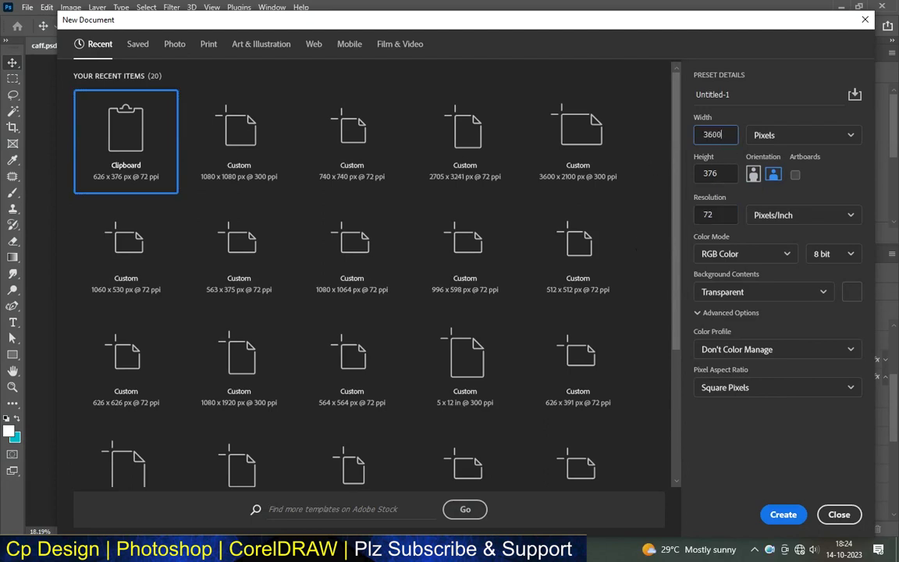
pyautogui.press('Tab')
pyautogui.write('21')
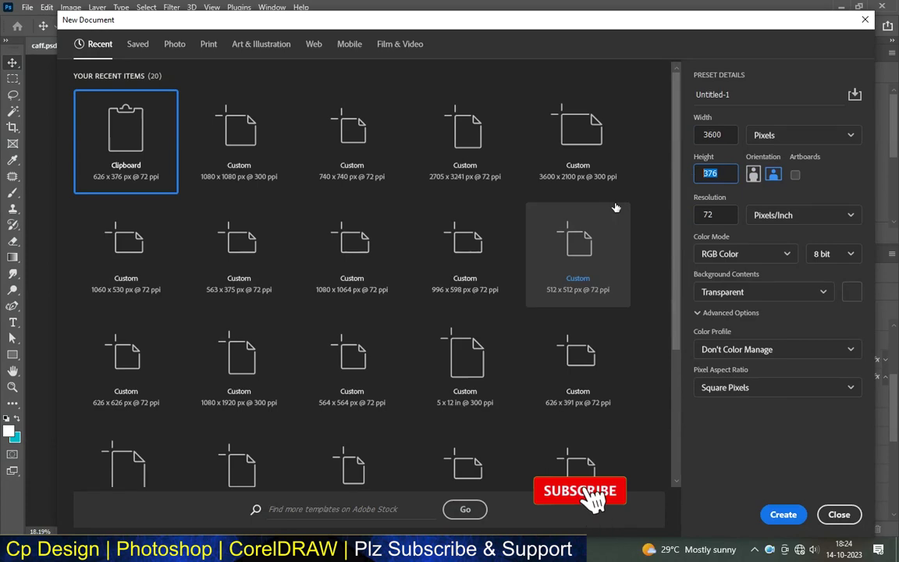
pyautogui.write('00')
pyautogui.press('Tab')
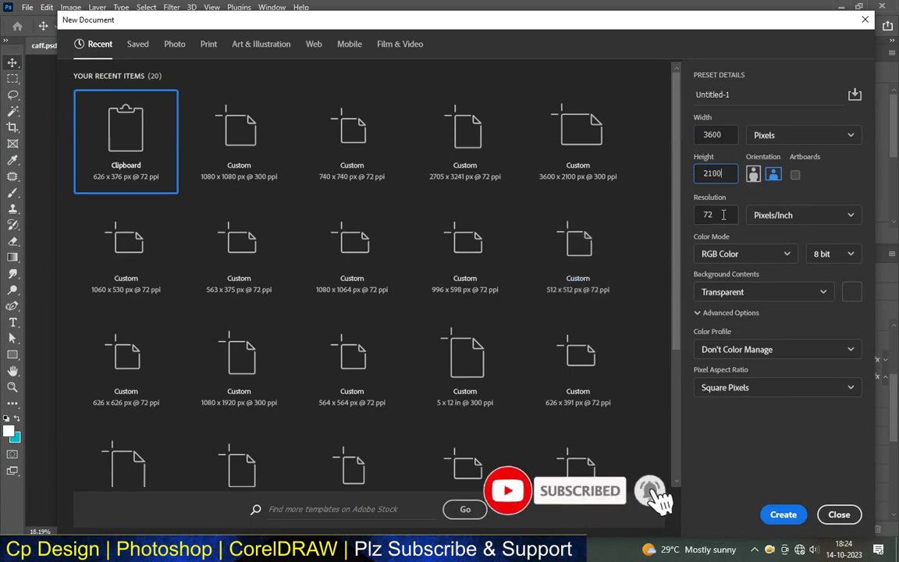
pyautogui.write('300')
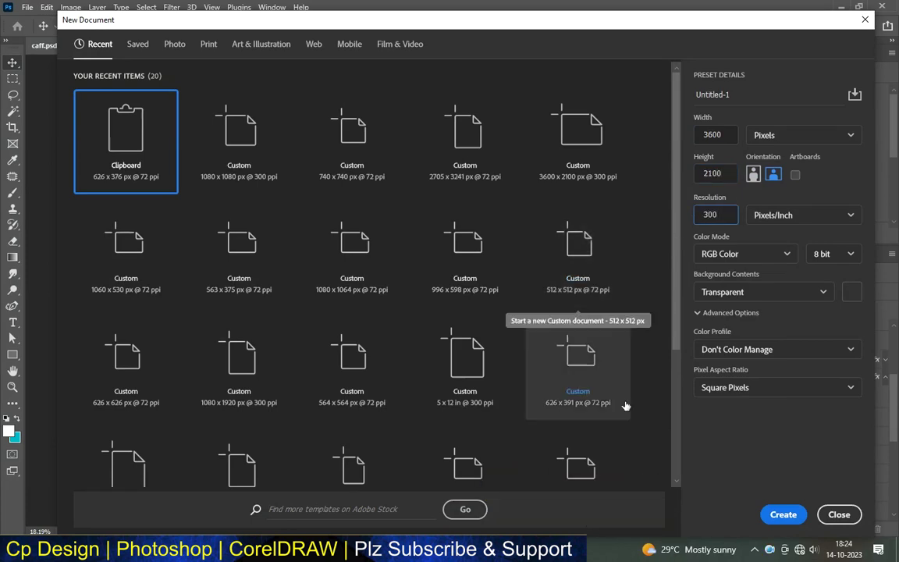
pyautogui.click(783, 515)
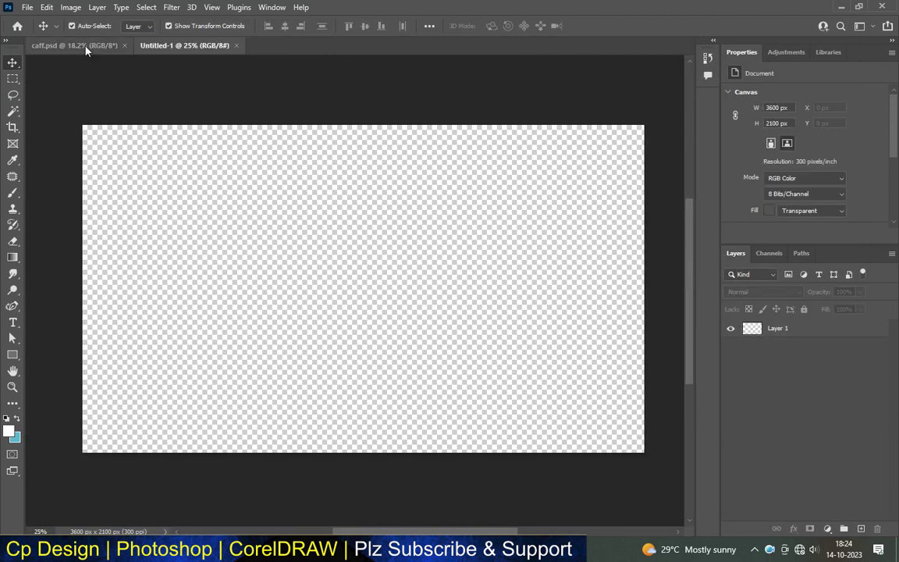
# - Bring the BG grunge texture from caff.psd into Untitled-1 and centre it
pyautogui.moveTo(415, 315); pyautogui.dragTo(327, 344)
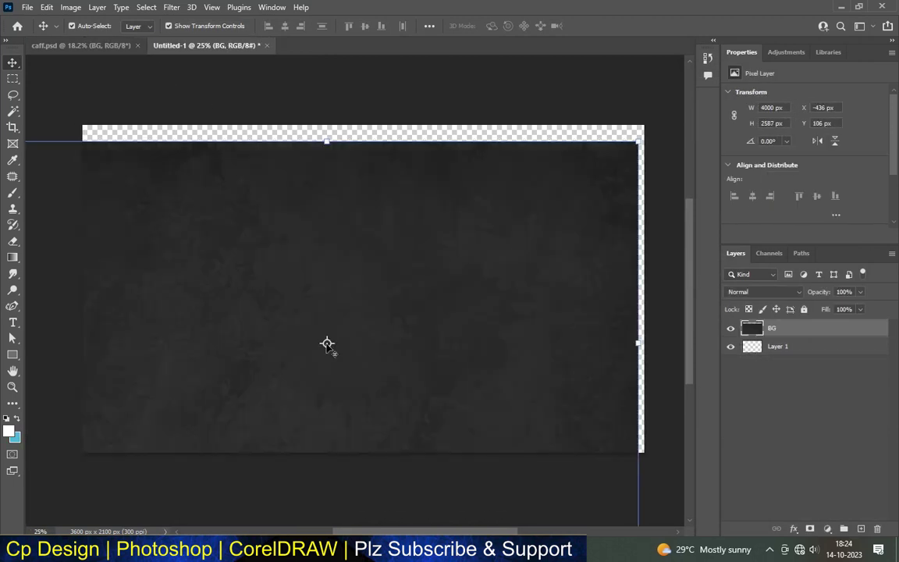
pyautogui.hotkey('ctrl', '0')
pyautogui.moveTo(421, 258); pyautogui.dragTo(443, 231)
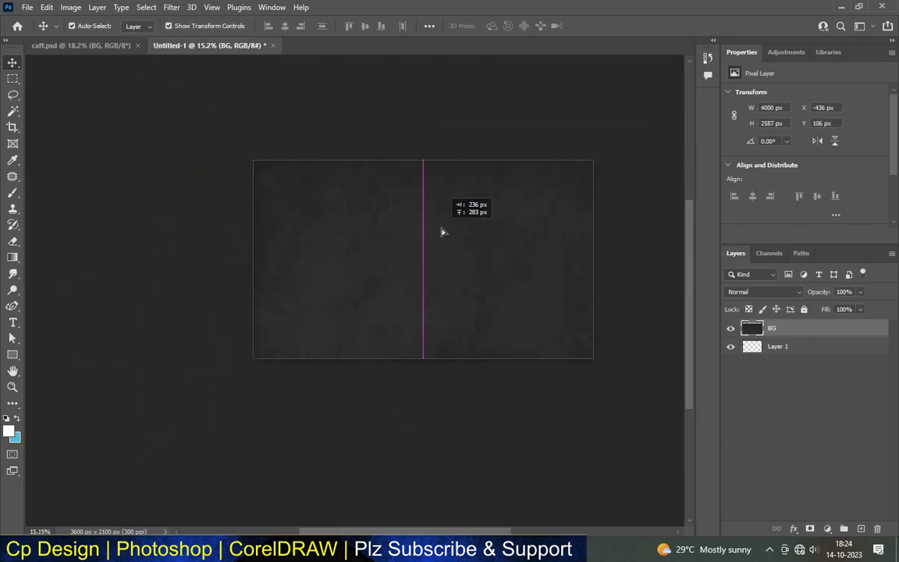
pyautogui.scroll(1, 414, 348)
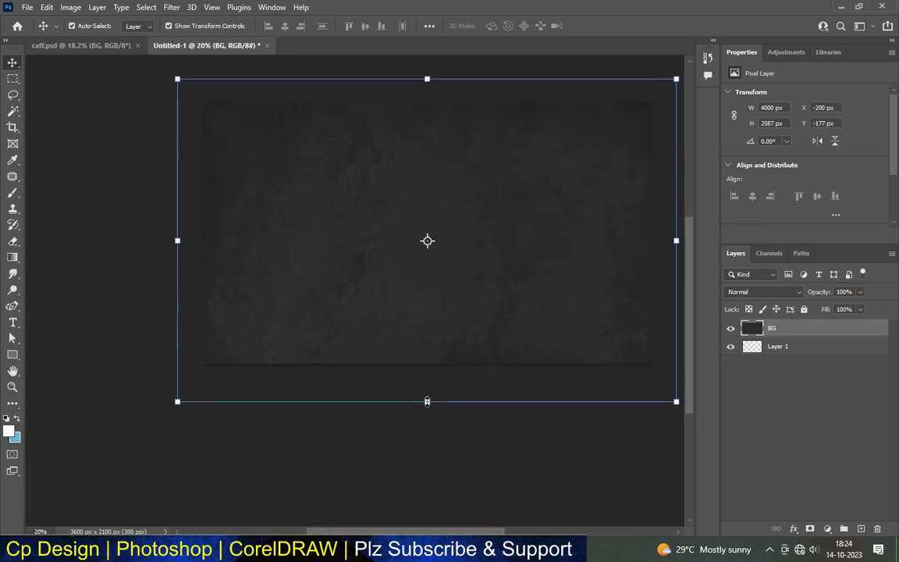
# - Scale the texture to 3676 × 2378 px so it covers the whole canvas
pyautogui.hotkey('ctrl', 't')
pyautogui.moveTo(426, 400); pyautogui.dragTo(429, 364)
pyautogui.scroll(-1, 437, 137)
pyautogui.scroll(1, 437, 125)
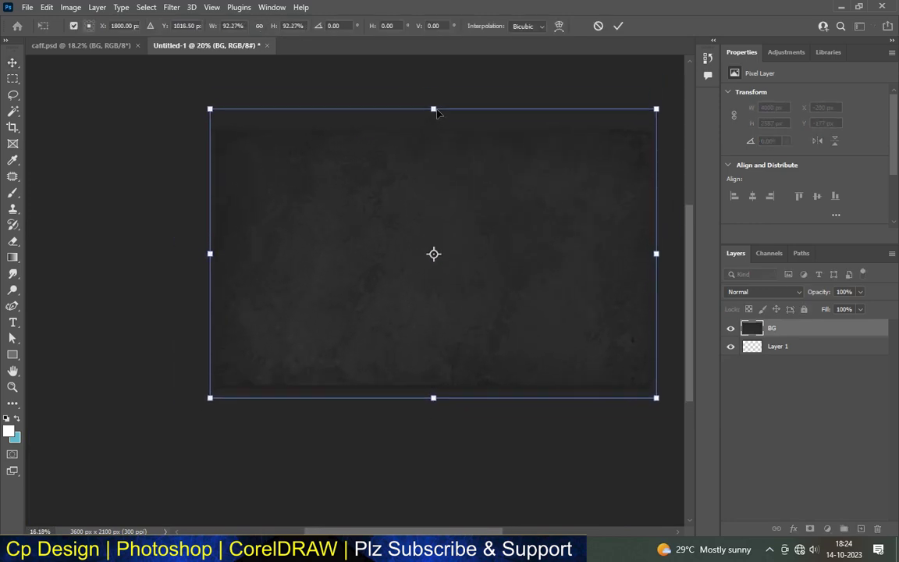
pyautogui.scroll(1, 440, 92)
pyautogui.moveTo(441, 91); pyautogui.dragTo(441, 96)
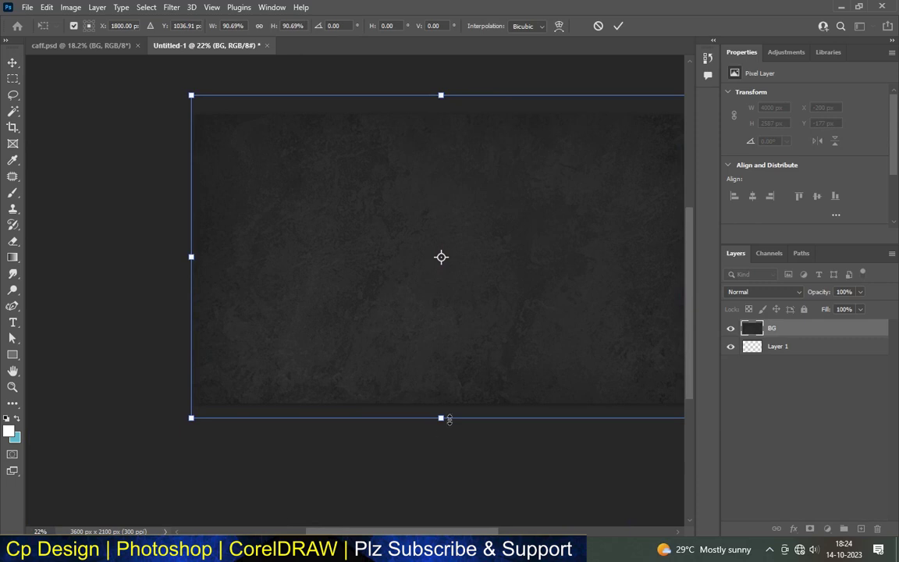
pyautogui.moveTo(440, 419); pyautogui.dragTo(433, 410)
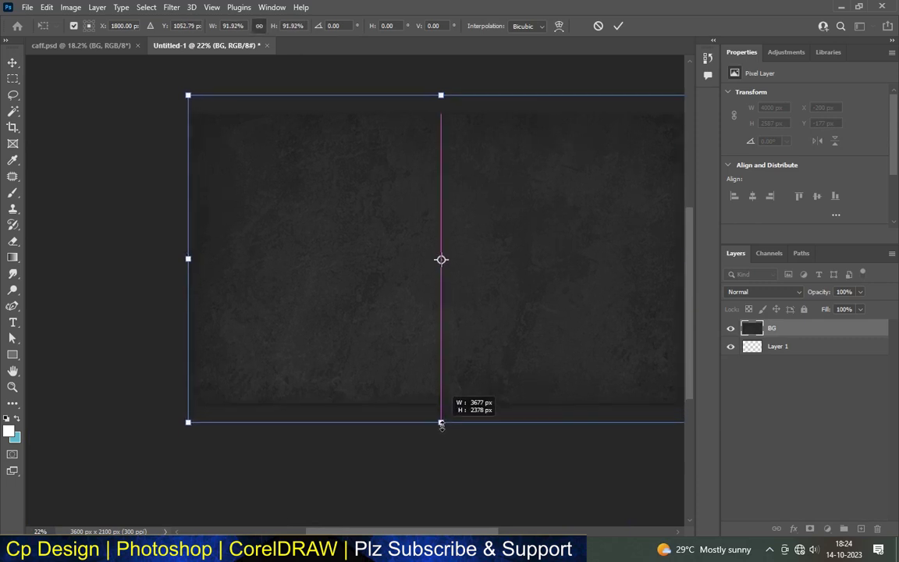
pyautogui.scroll(-3, 347, 366)
pyautogui.click(12, 323)
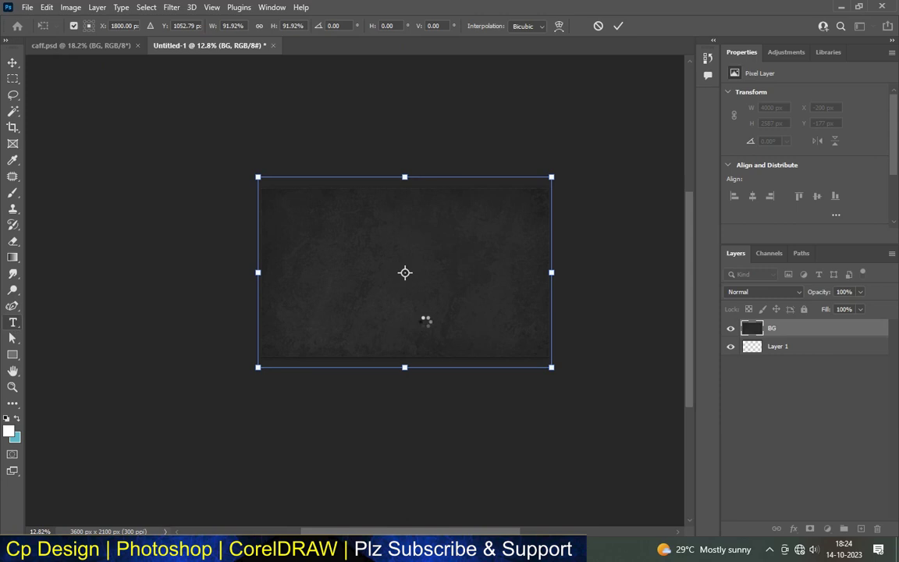
pyautogui.scroll(1, 383, 207)
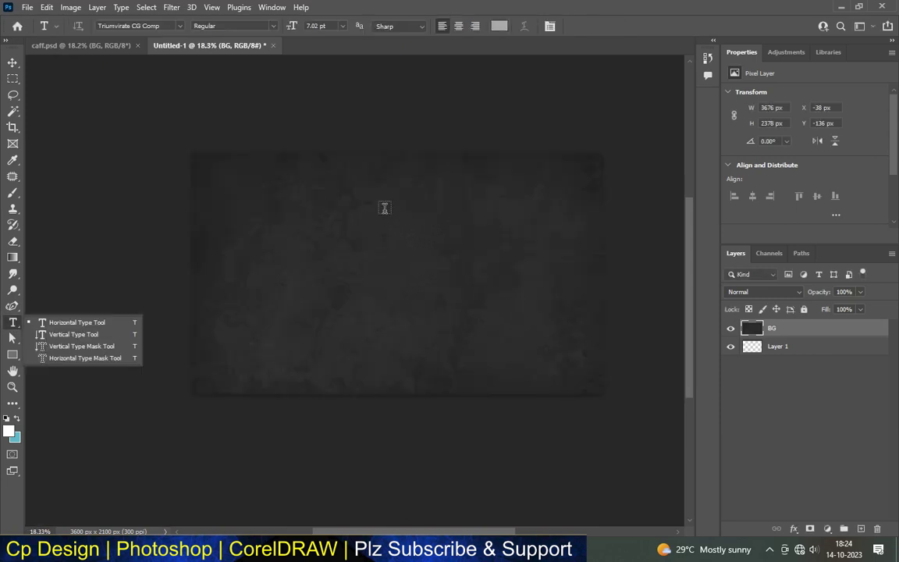
# - Add the text 'bricks', then enlarge it and centre it on the background
pyautogui.click(339, 276)
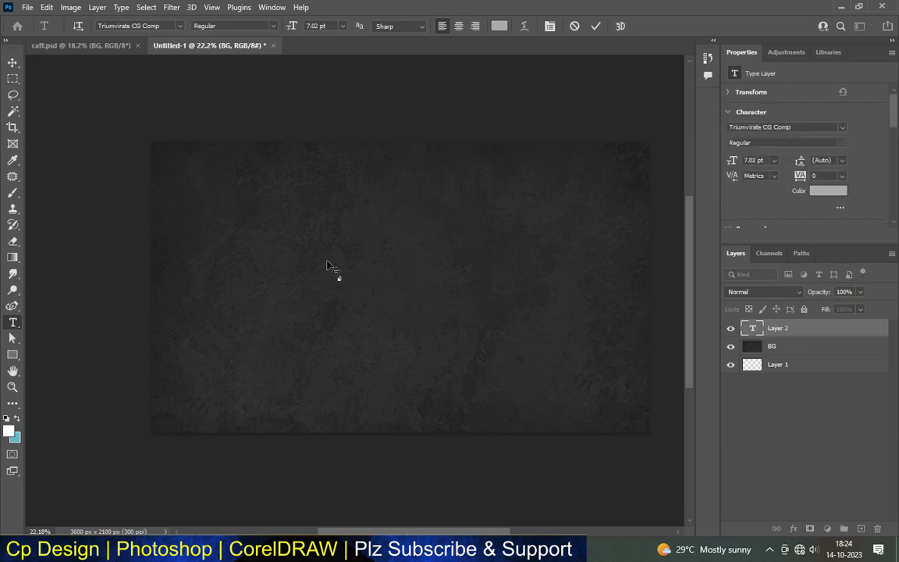
pyautogui.hotkey('ctrl', 'Return')
pyautogui.press('v')
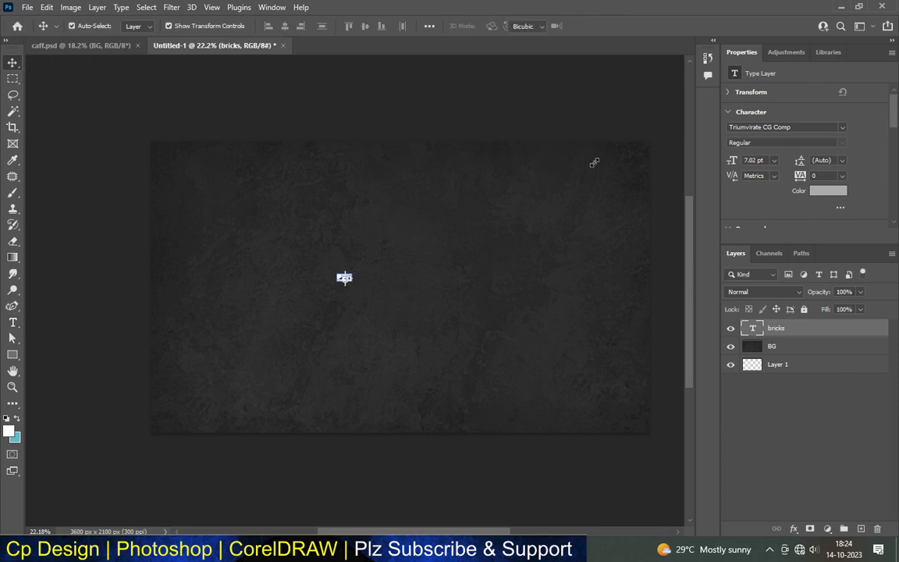
pyautogui.moveTo(352, 273); pyautogui.dragTo(597, 175)
pyautogui.moveTo(479, 203)
pyautogui.mouseDown()
pyautogui.moveTo(404, 269)
pyautogui.moveTo(409, 262)
pyautogui.mouseUp()
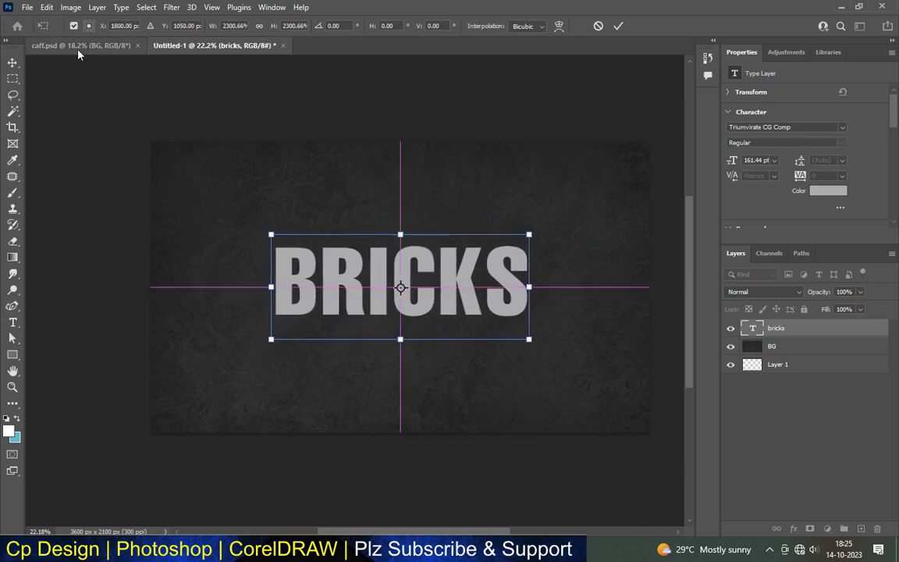
pyautogui.press('Return')
pyautogui.press('Return')
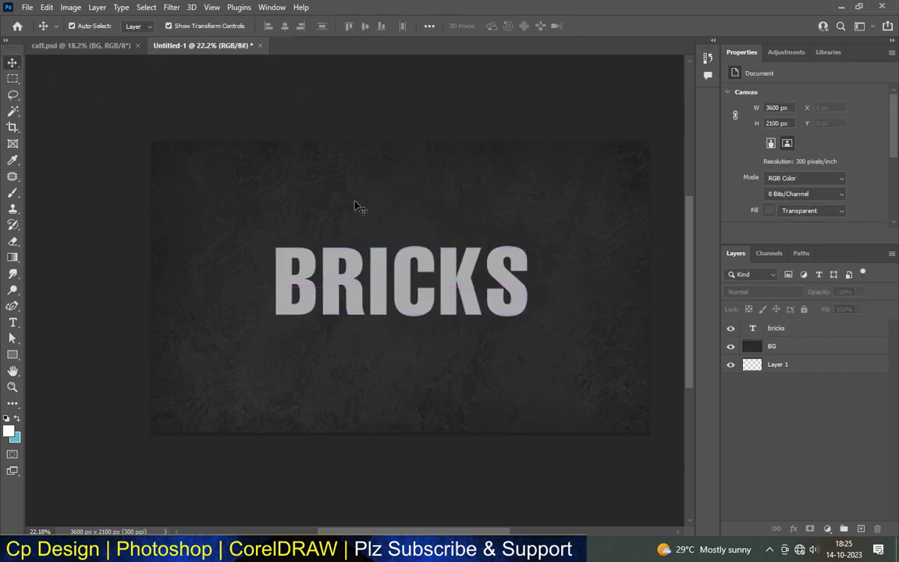
# - Change the text from BRICKS to BRICK and recentre it on the canvas
pyautogui.doubleClick(491, 249)
pyautogui.press('BackSpace')
pyautogui.click(12, 63)
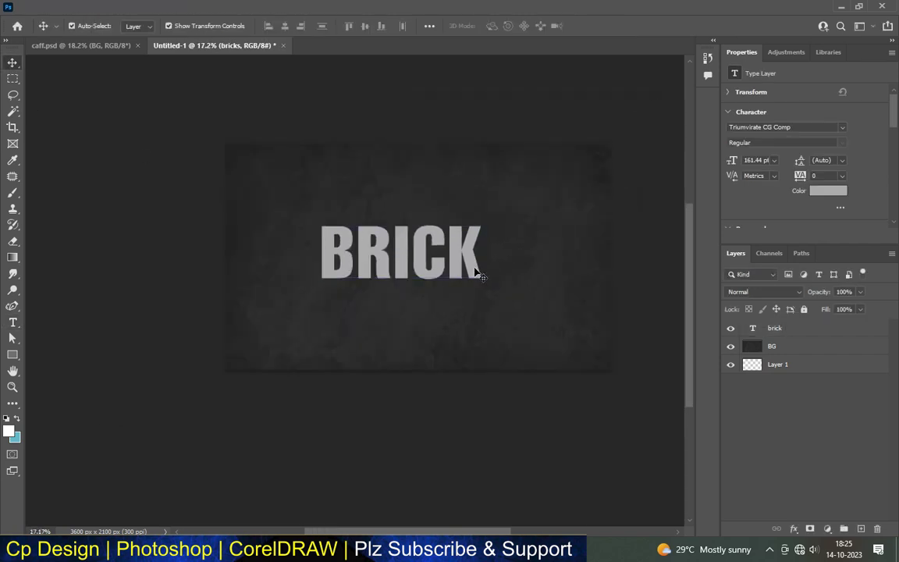
pyautogui.hotkey('ctrl', '0')
pyautogui.moveTo(469, 256); pyautogui.dragTo(492, 261)
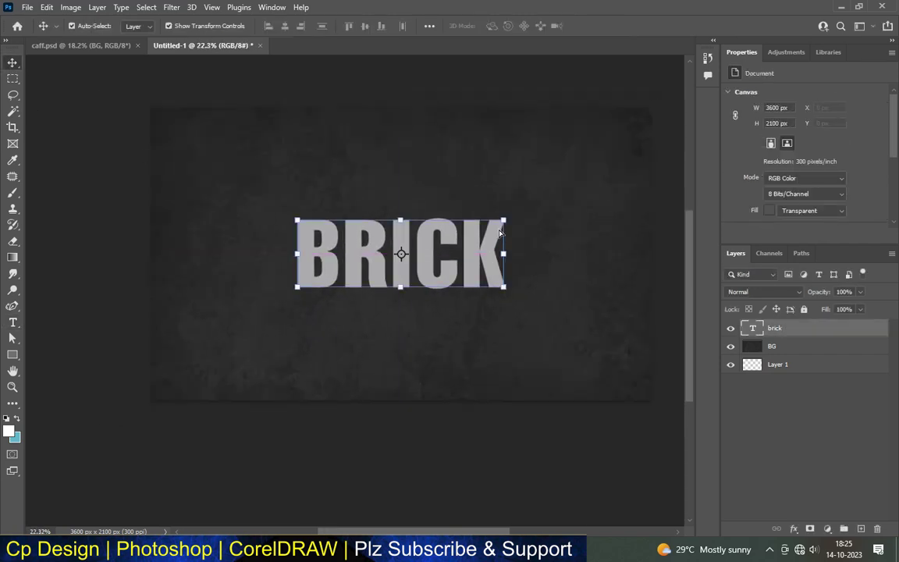
pyautogui.scroll(1, 503, 222)
# - Enlarge BRICK to about 180 pt and nudge it slightly lower
pyautogui.hotkey('ctrl', 't')
pyautogui.moveTo(507, 217); pyautogui.dragTo(517, 190)
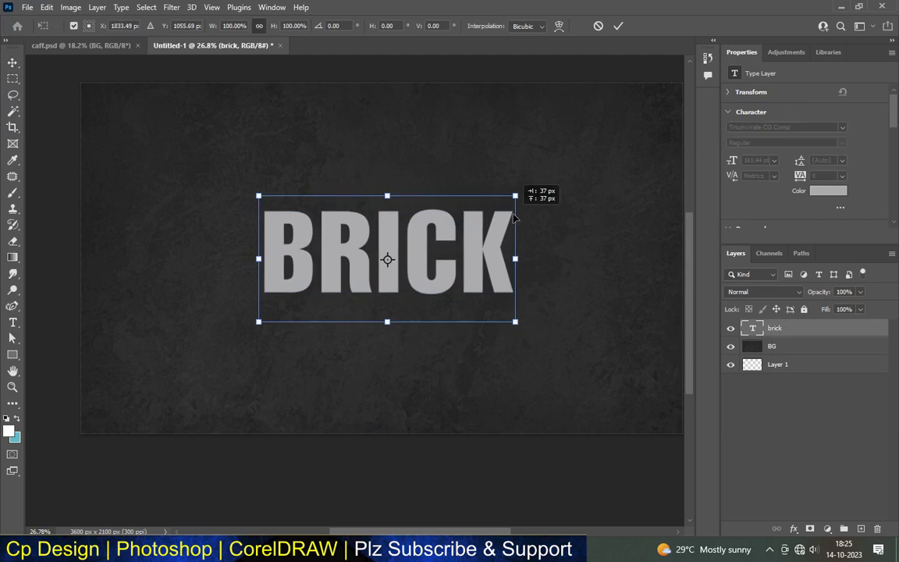
pyautogui.moveTo(258, 322); pyautogui.dragTo(246, 340)
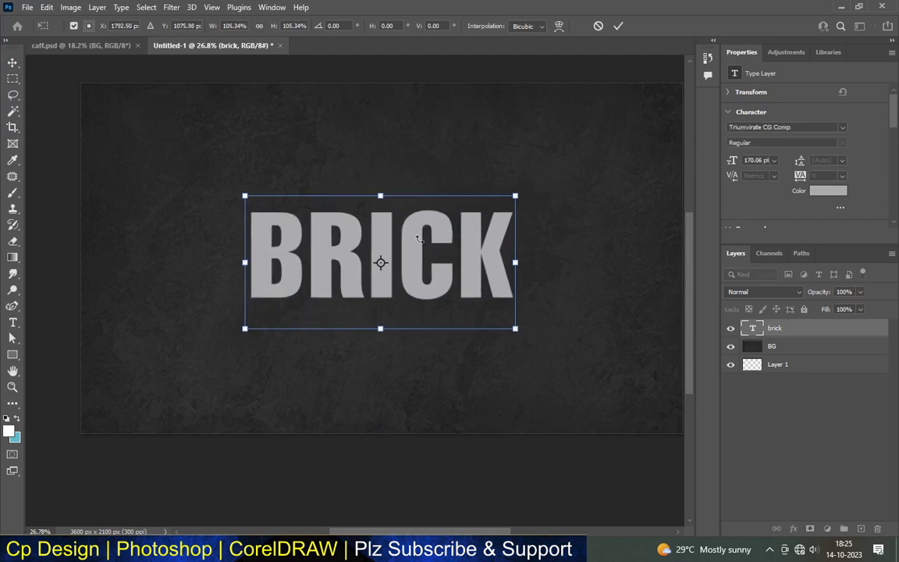
pyautogui.moveTo(516, 194); pyautogui.dragTo(528, 189)
pyautogui.moveTo(241, 325); pyautogui.dragTo(237, 333)
pyautogui.press('Return')
pyautogui.moveTo(387, 219); pyautogui.dragTo(391, 227)
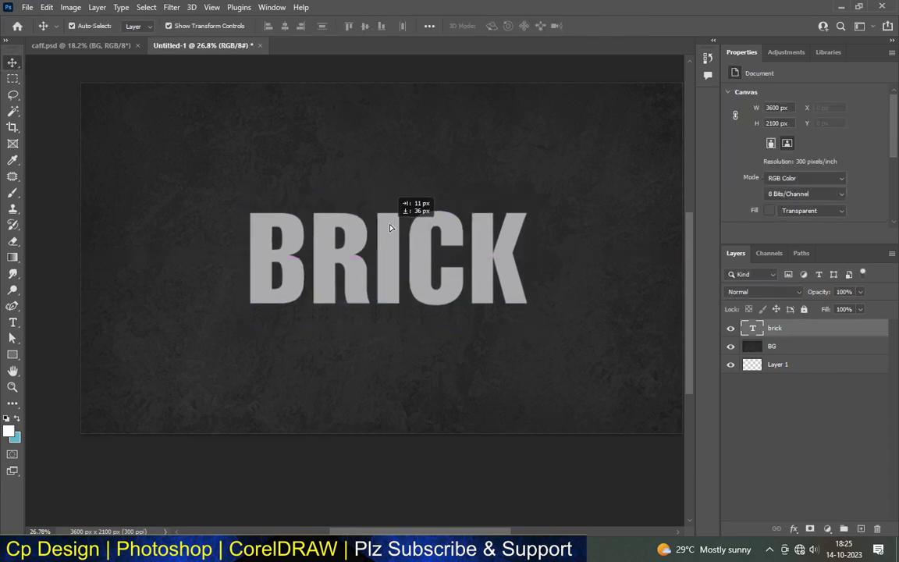
# - Select the brick text layer and open its Layer Style dialog
pyautogui.keyDown('alt'); pyautogui.scroll(1, 387, 238); pyautogui.keyUp('alt')
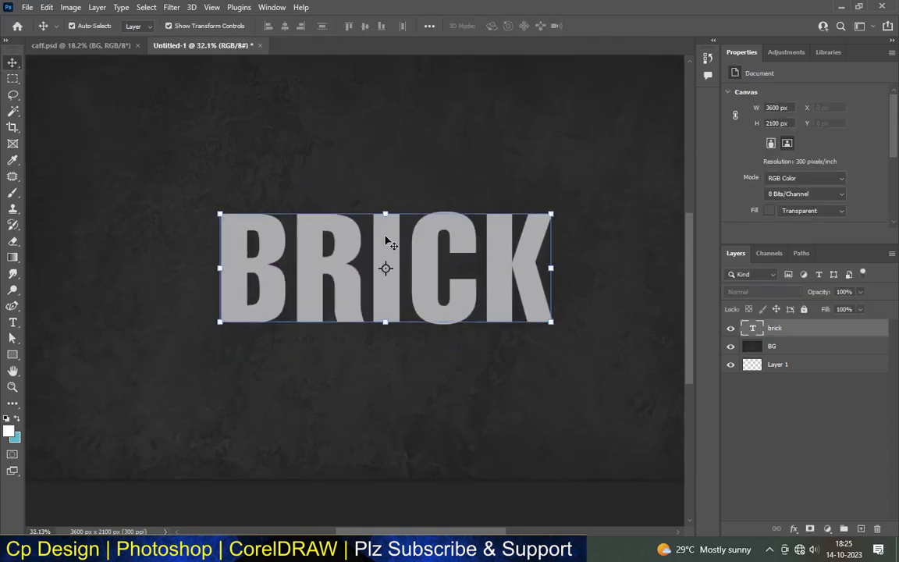
pyautogui.click(795, 333)
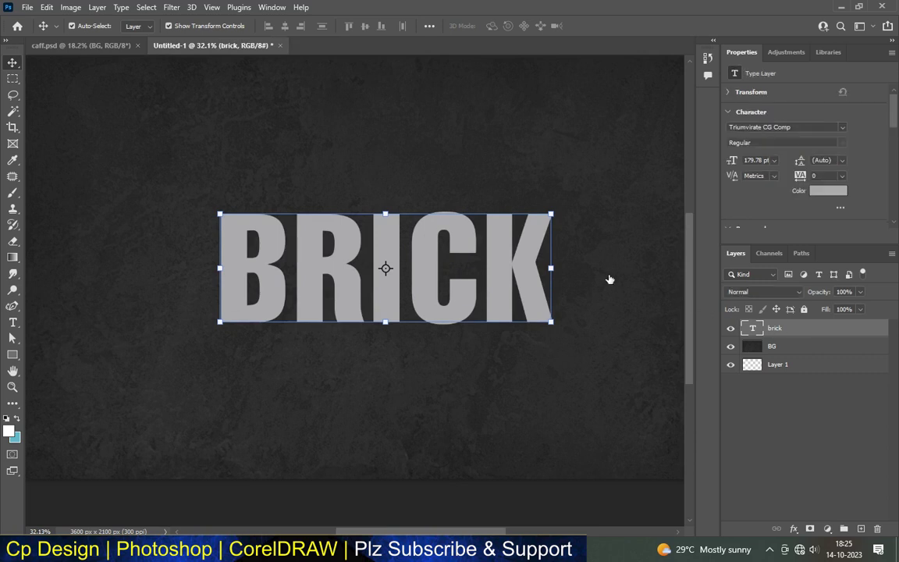
pyautogui.doubleClick(858, 327)
# - Enable a black Multiply drop shadow on the brick text
pyautogui.scroll(-2, 397, 288)
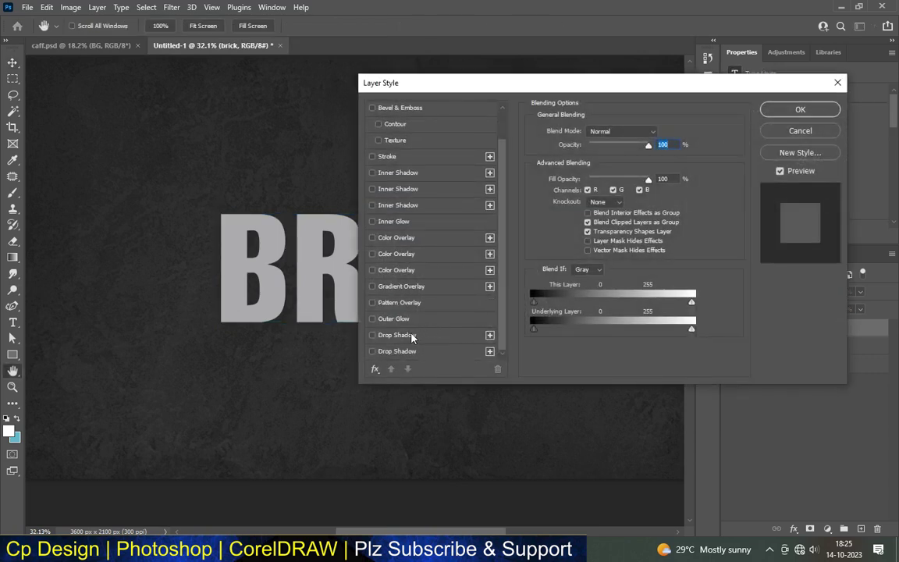
pyautogui.click(372, 350)
pyautogui.click(448, 337)
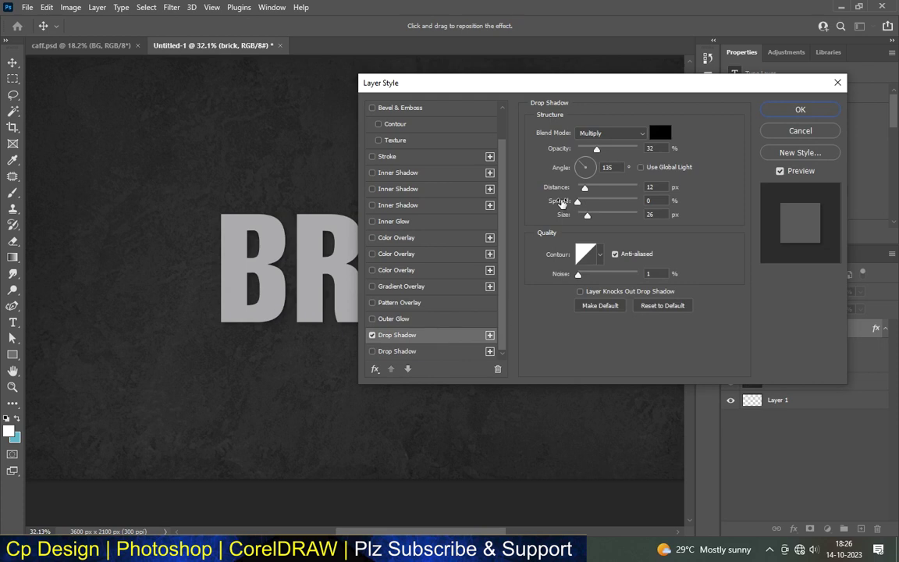
pyautogui.click(659, 133)
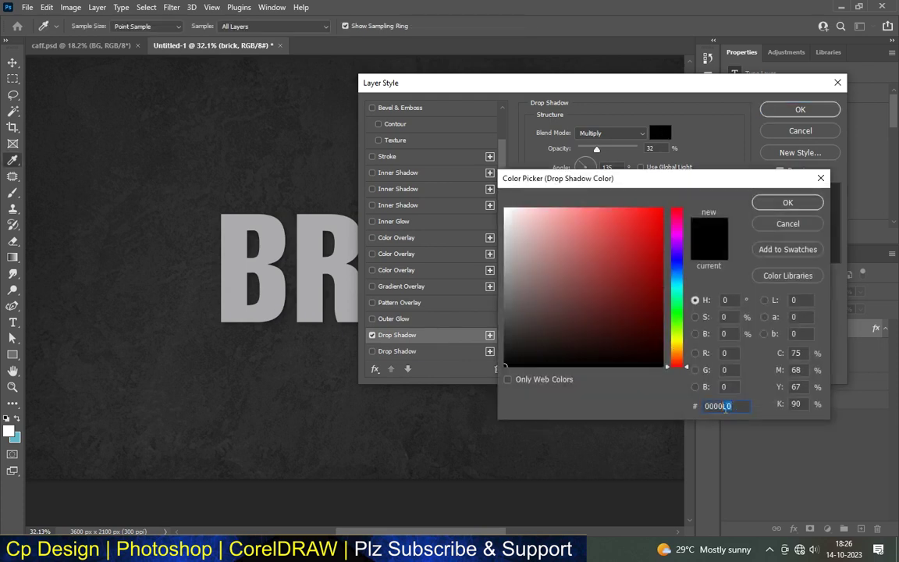
pyautogui.click(769, 201)
pyautogui.click(609, 133)
pyautogui.click(554, 163)
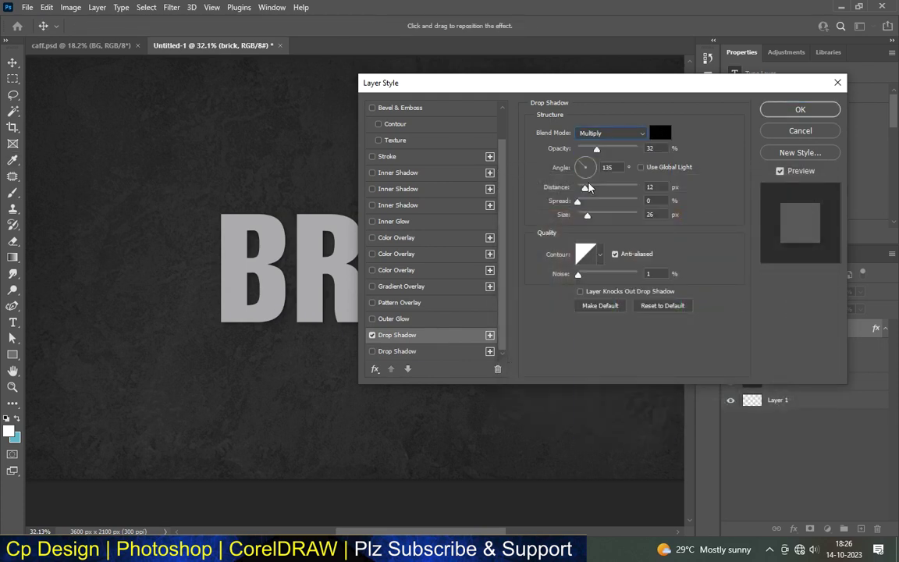
pyautogui.press('Tab')
pyautogui.press('Tab')
pyautogui.press('Tab')
# - Add a second, larger Multiply drop shadow to the text
pyautogui.click(437, 351)
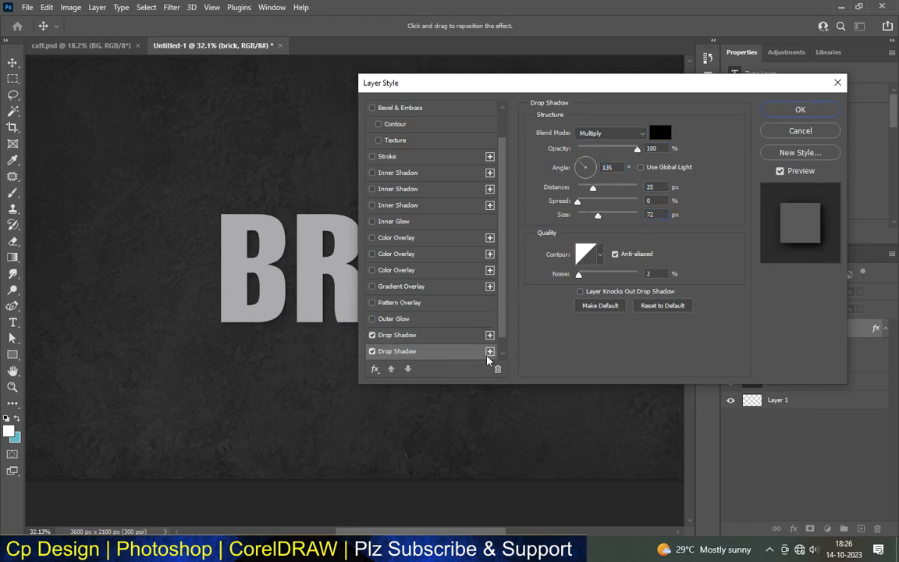
pyautogui.click(628, 134)
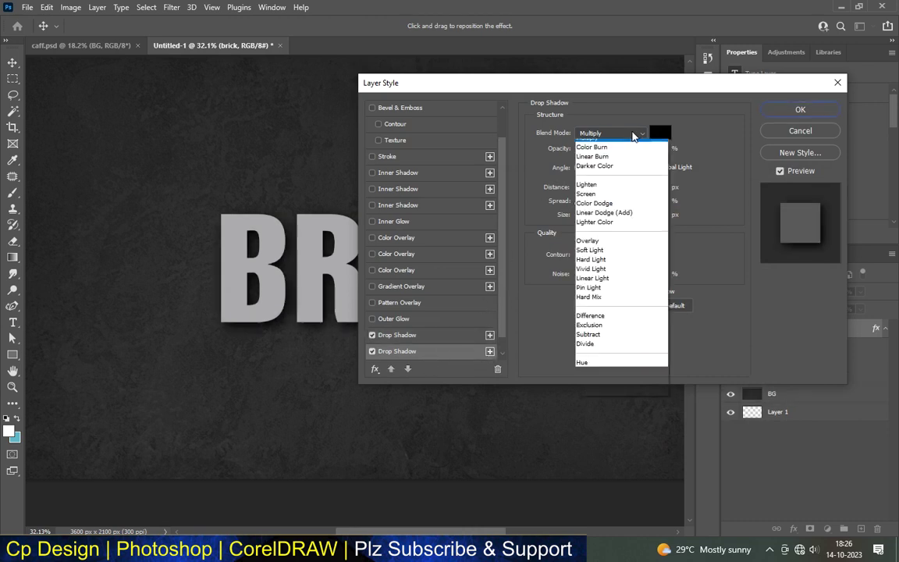
pyautogui.click(602, 181)
pyautogui.press('Tab')
pyautogui.press('Tab')
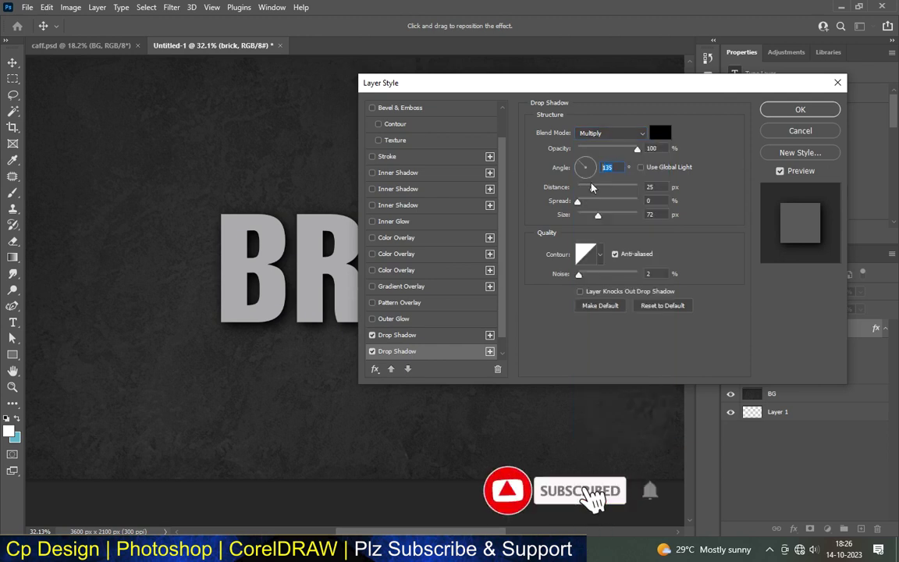
pyautogui.press('Tab')
pyautogui.press('Tab')
pyautogui.press('Tab')
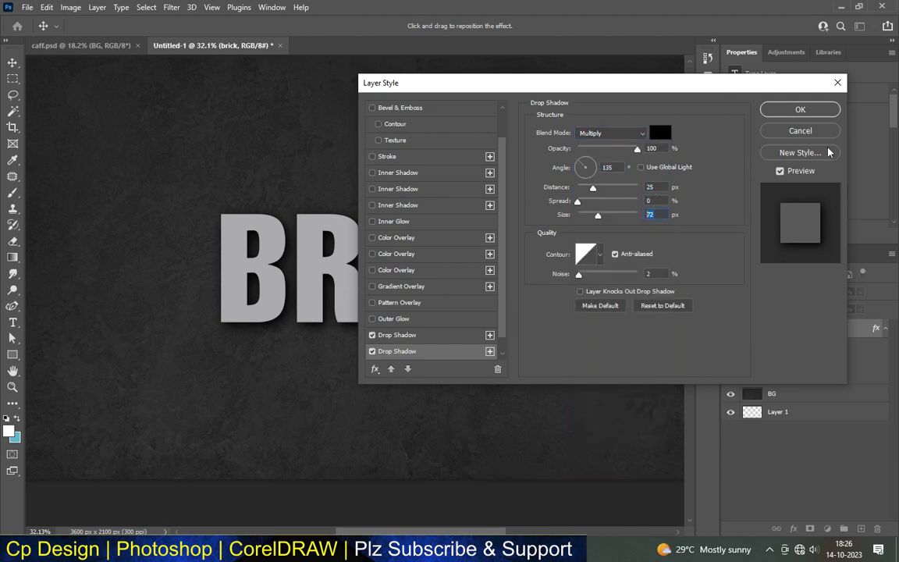
pyautogui.scroll(2, 460, 125)
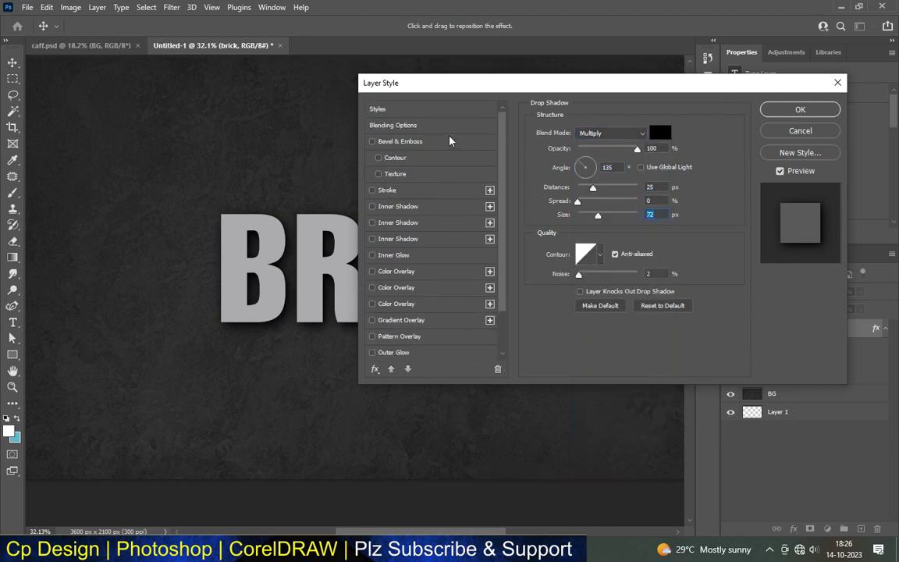
# - Set Fill Opacity to 0% so only shadows remain, then duplicate the layer as brick copy
pyautogui.click(437, 109)
pyautogui.click(420, 127)
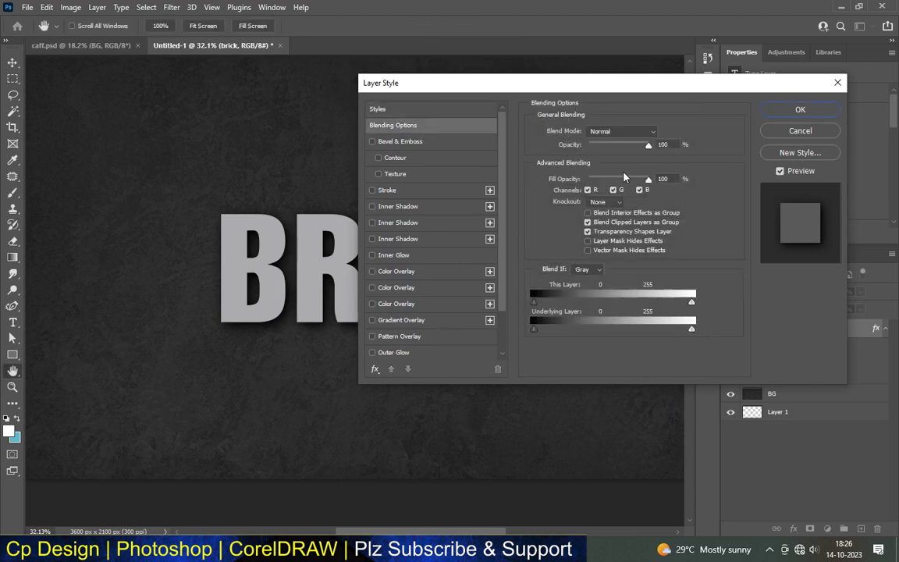
pyautogui.moveTo(647, 181); pyautogui.dragTo(449, 203)
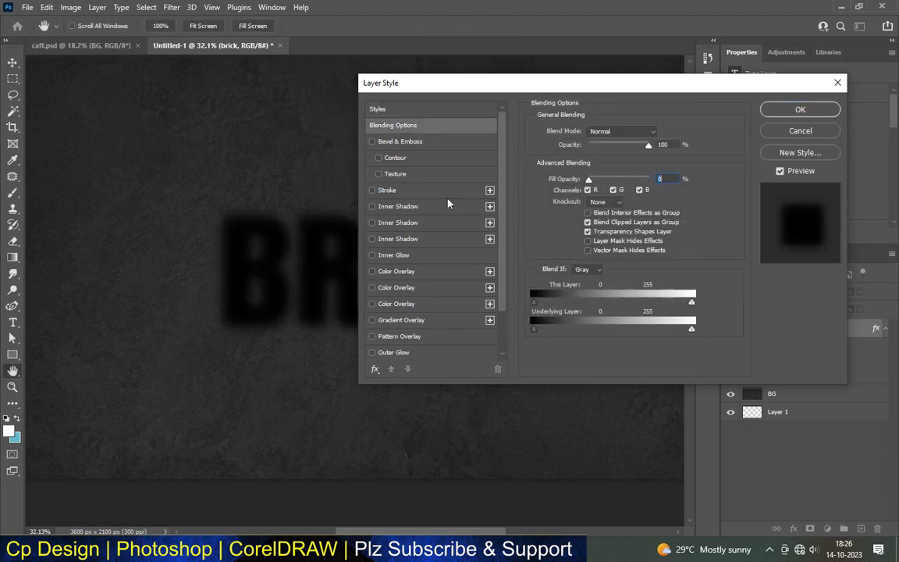
pyautogui.click(800, 110)
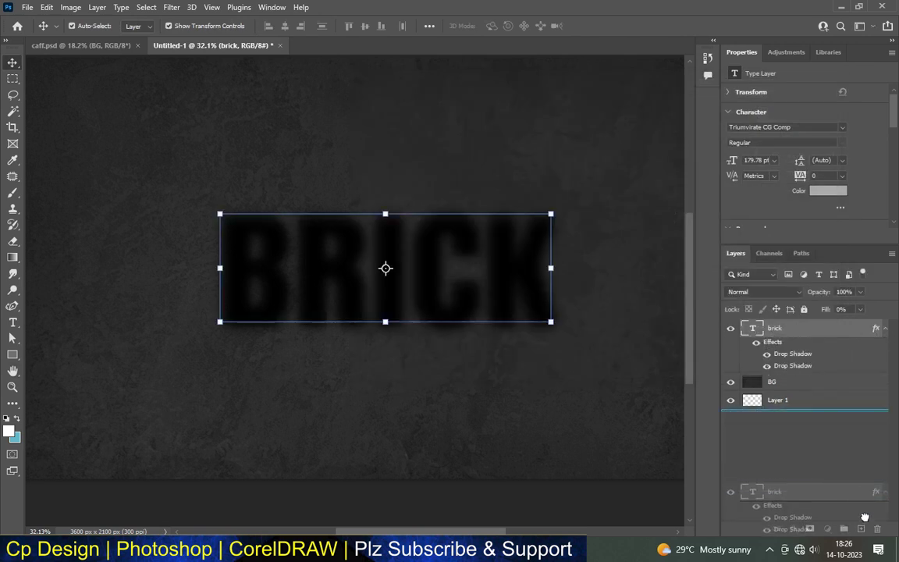
pyautogui.hotkey('ctrl', 'j')
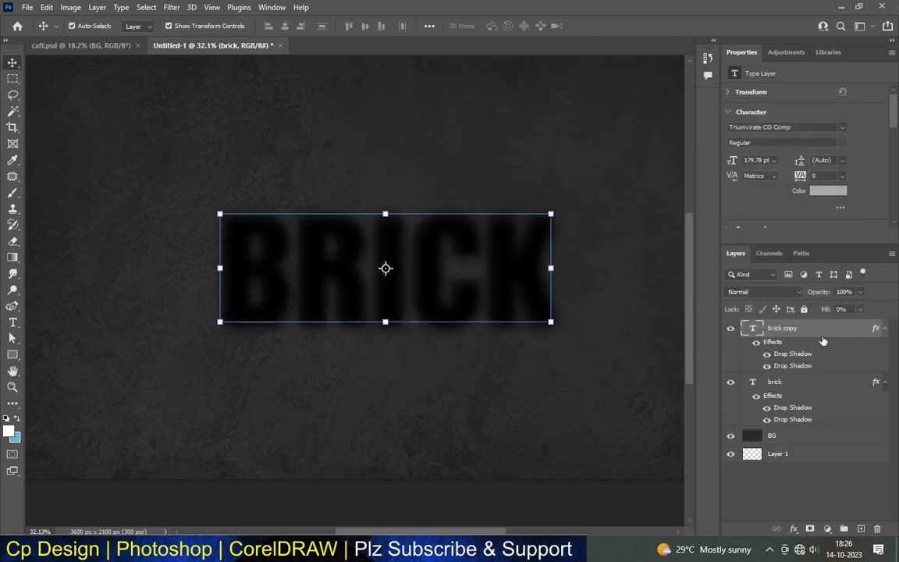
pyautogui.doubleClick(822, 341)
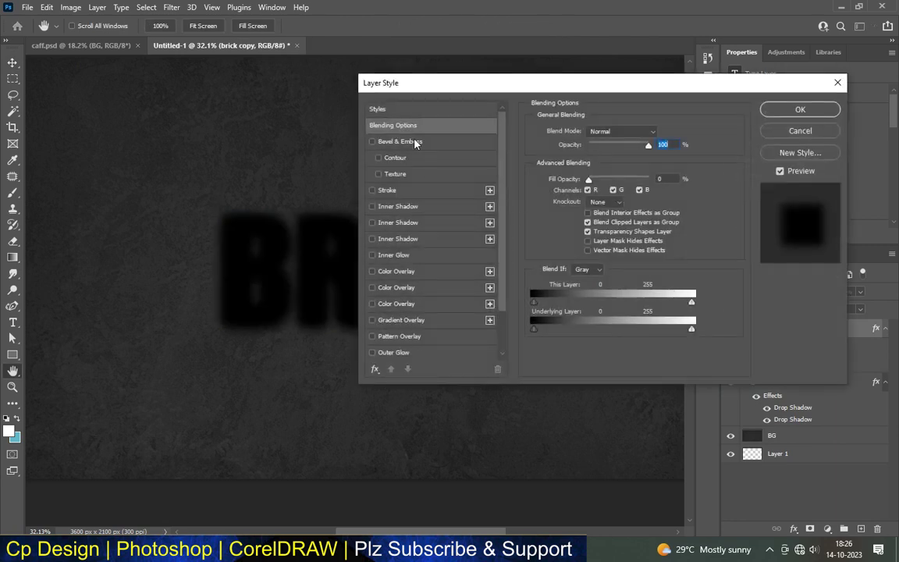
# - On brick copy, leave Bevel off, restore Fill to 100%, and enable Inner Shadow and Color Overlay
pyautogui.click(411, 143)
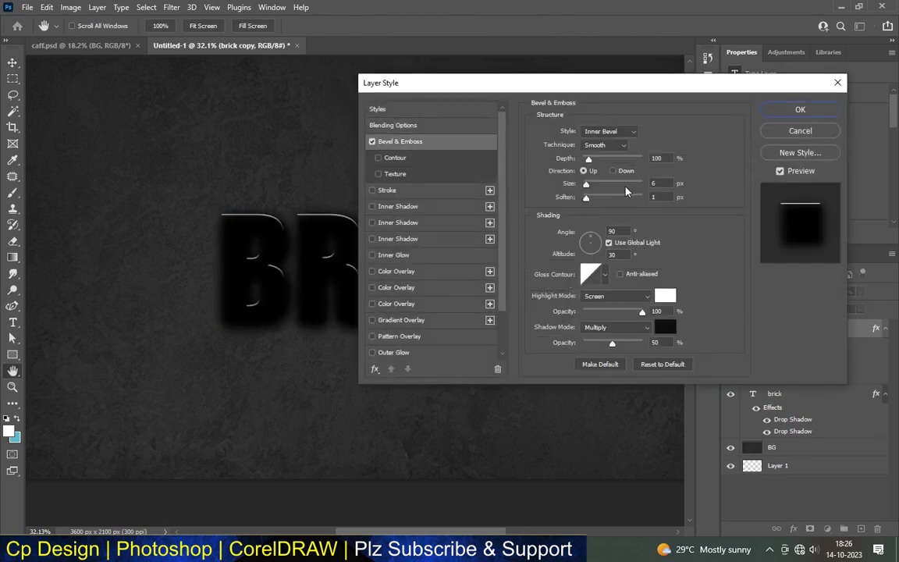
pyautogui.click(373, 144)
pyautogui.click(390, 124)
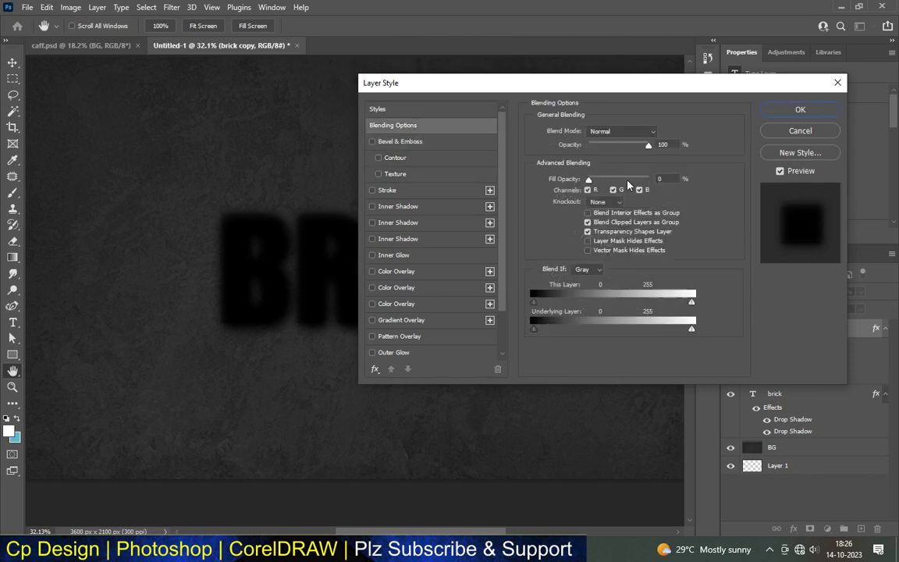
pyautogui.moveTo(593, 179); pyautogui.dragTo(746, 191)
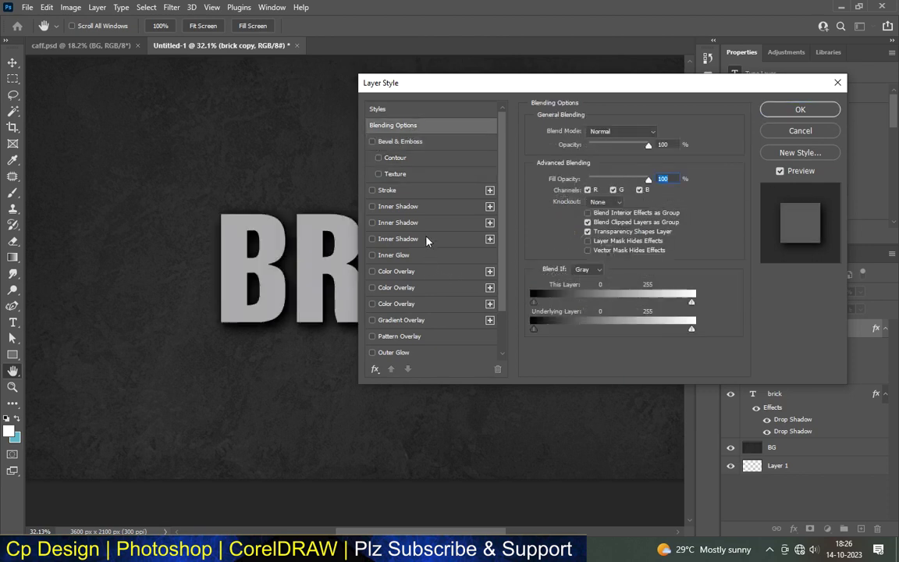
pyautogui.click(405, 207)
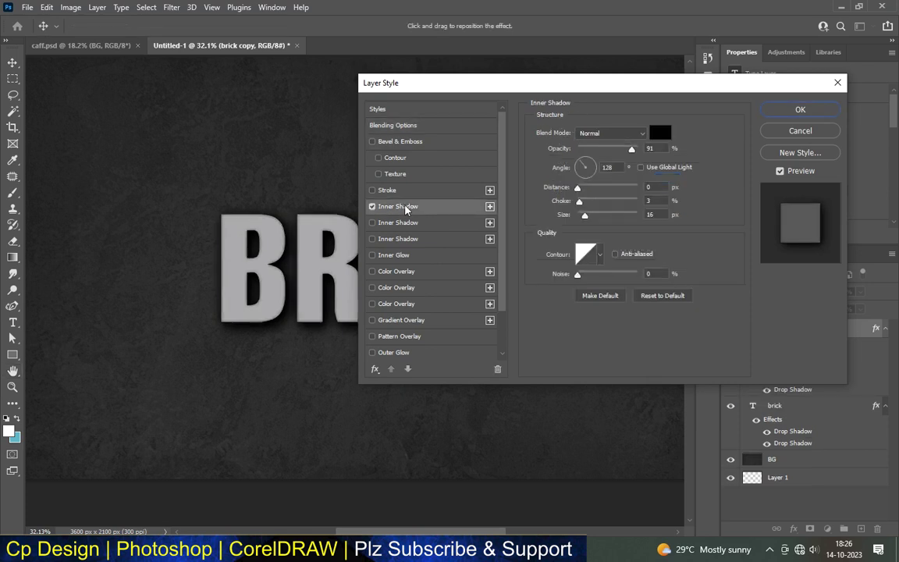
pyautogui.click(429, 271)
pyautogui.scroll(-3, 428, 273)
# - Turn off Inner Shadow and make the colour overlay blue in Normal blend mode
pyautogui.scroll(3, 427, 273)
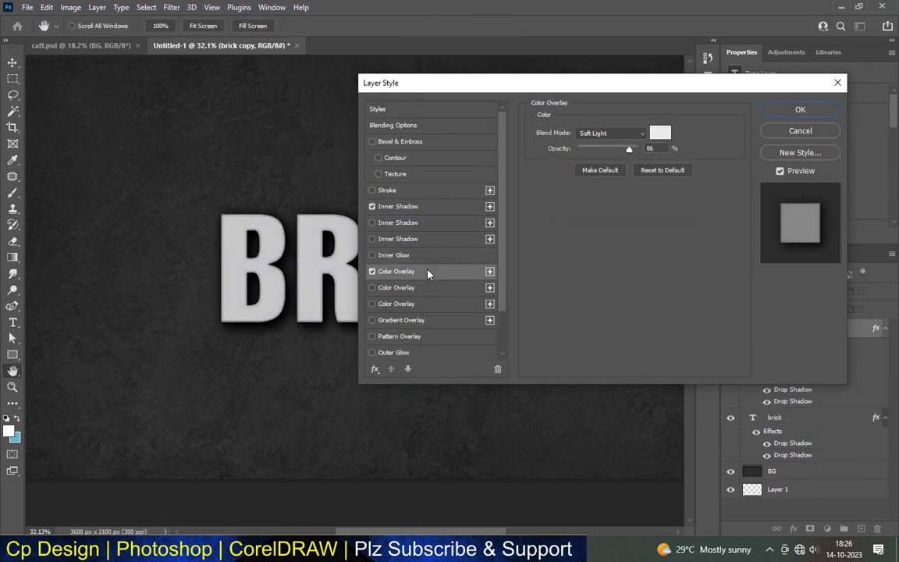
pyautogui.click(372, 207)
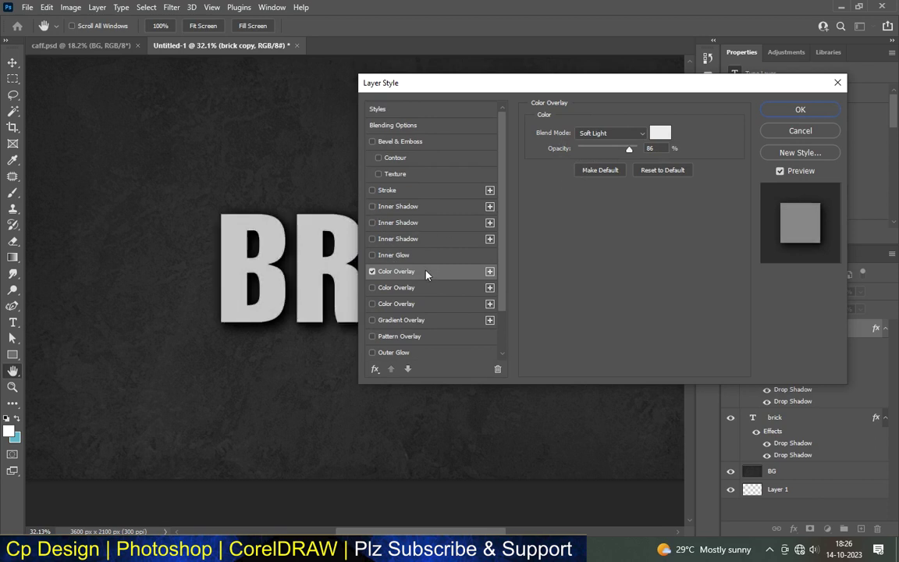
pyautogui.click(660, 133)
pyautogui.click(676, 275)
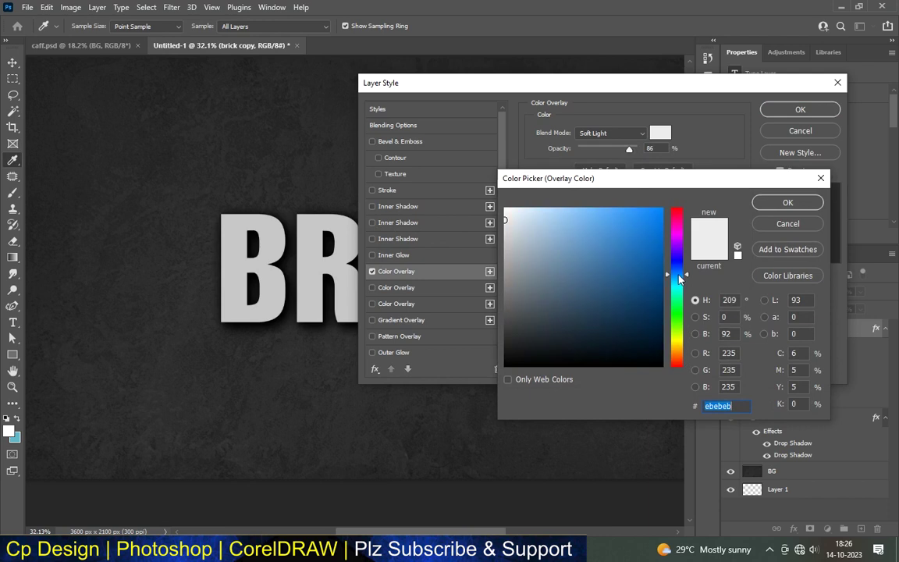
pyautogui.click(662, 249)
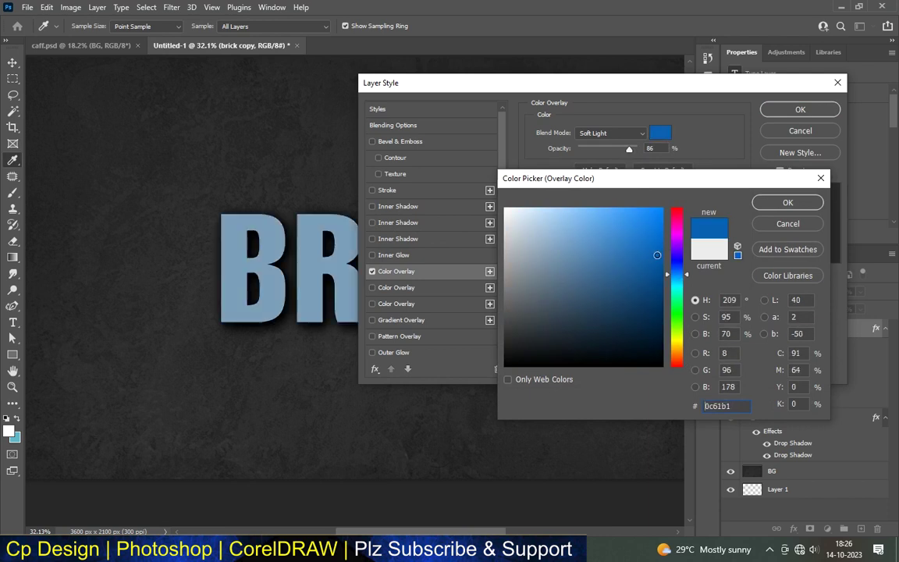
pyautogui.click(787, 202)
pyautogui.click(643, 135)
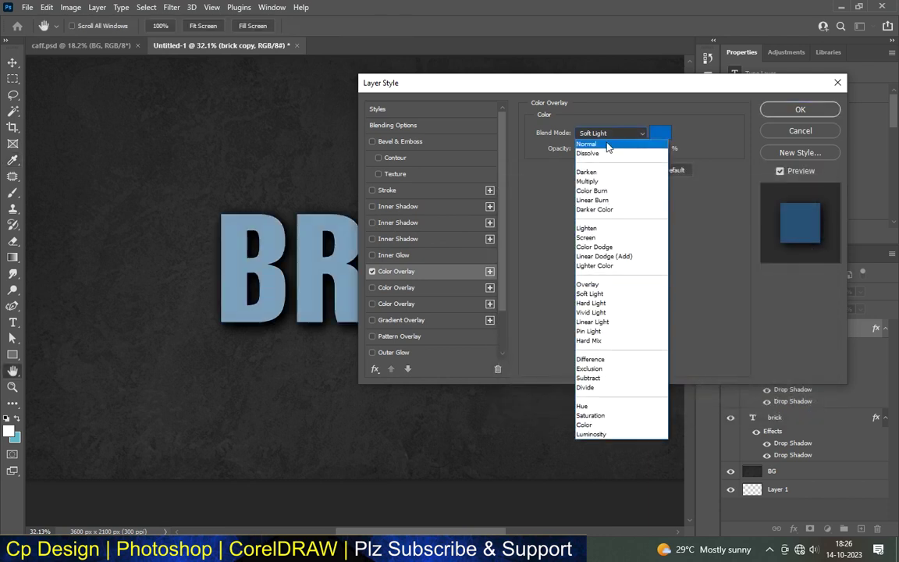
pyautogui.click(607, 146)
# - Fine-tune the overlay blue to #046fd2 at 86% opacity
pyautogui.click(659, 133)
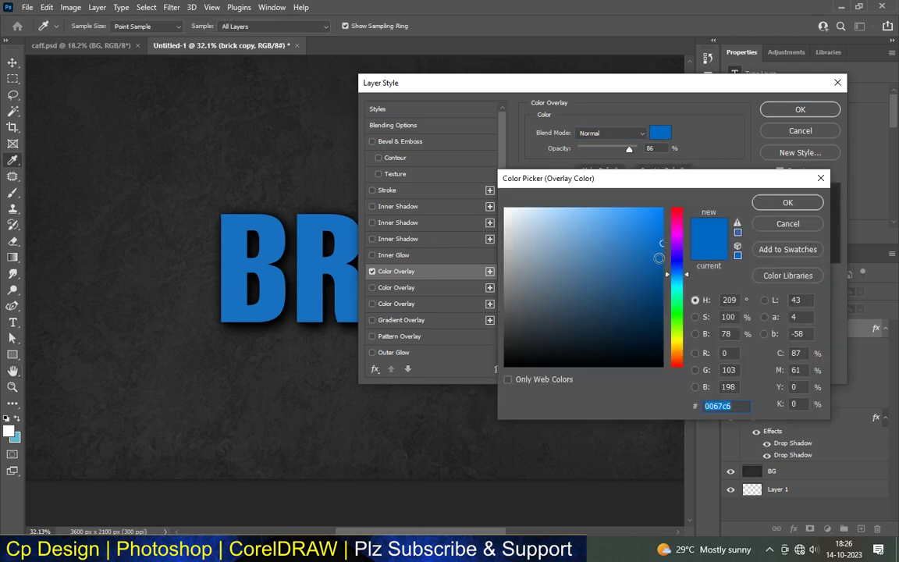
pyautogui.click(661, 259)
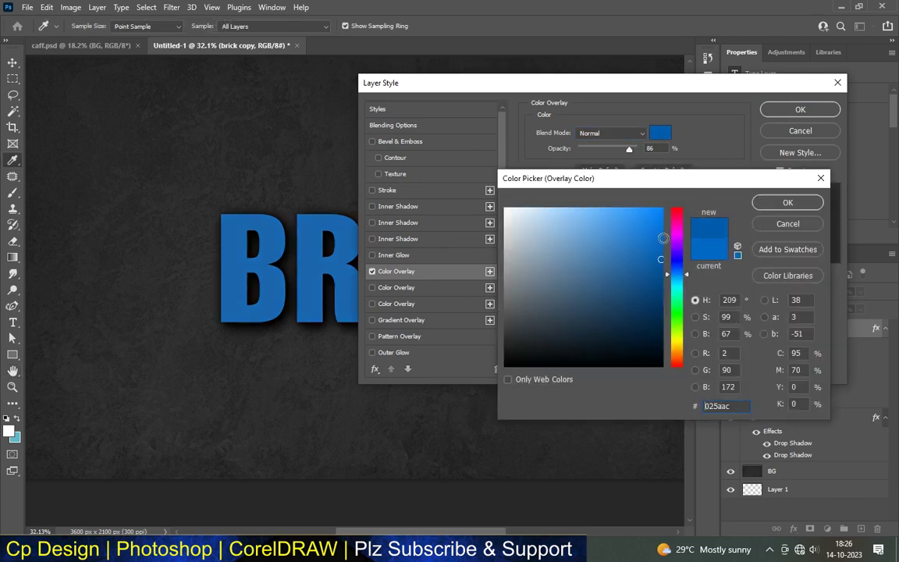
pyautogui.click(661, 236)
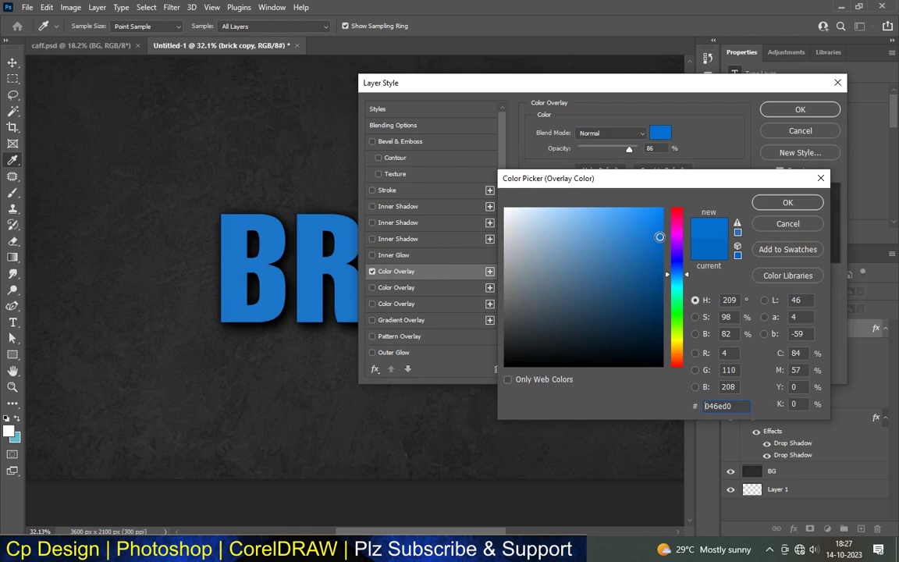
pyautogui.click(660, 235)
pyautogui.click(787, 207)
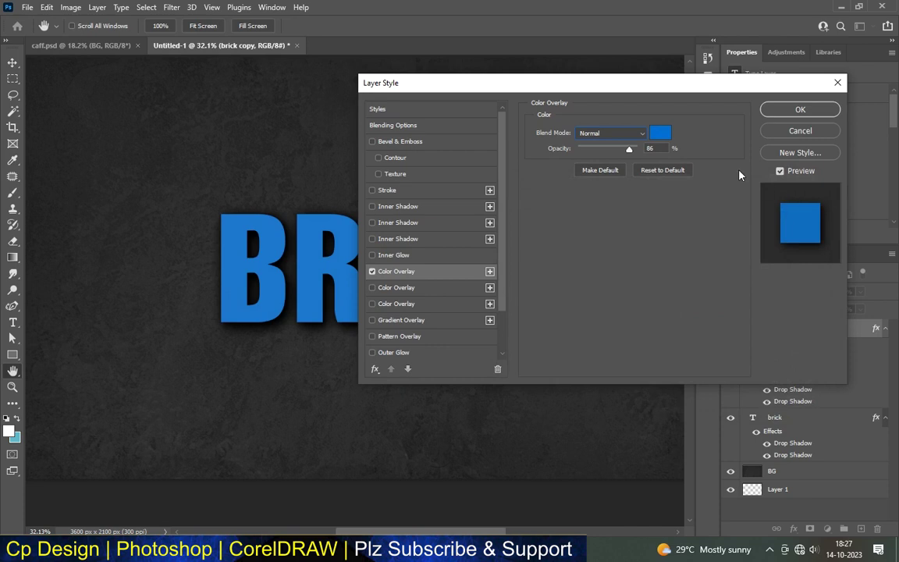
pyautogui.click(667, 134)
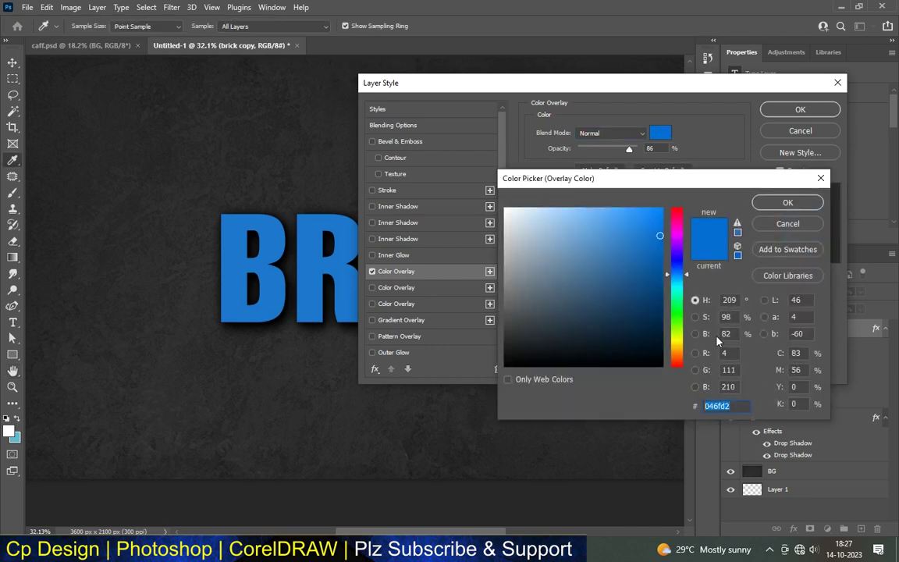
pyautogui.click(787, 203)
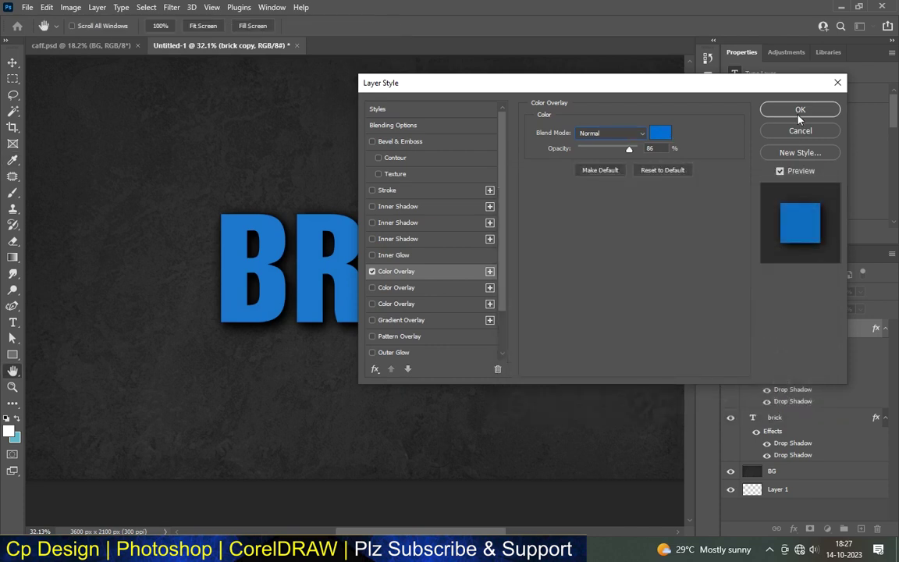
# - Enable Bevel & Emboss with 261% depth and 32 px size, adjusting highlight and shadow opacity
pyautogui.click(433, 142)
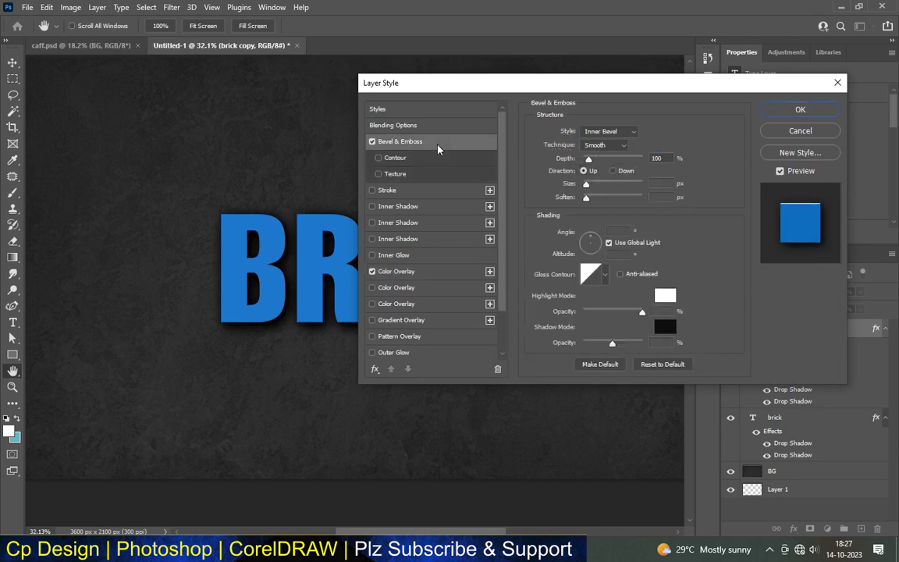
pyautogui.scroll(1, 276, 269)
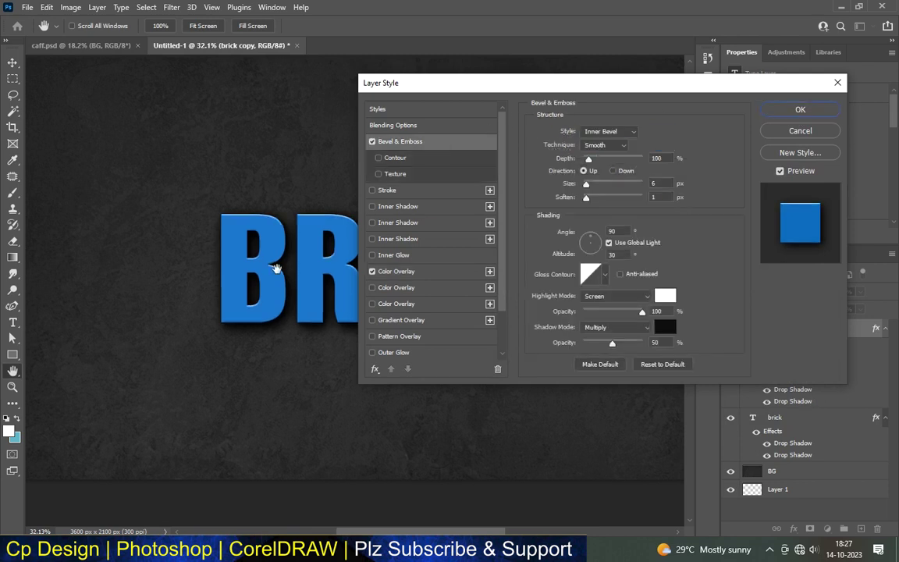
pyautogui.scroll(2, 276, 269)
pyautogui.scroll(3, 276, 269)
pyautogui.scroll(2, 276, 269)
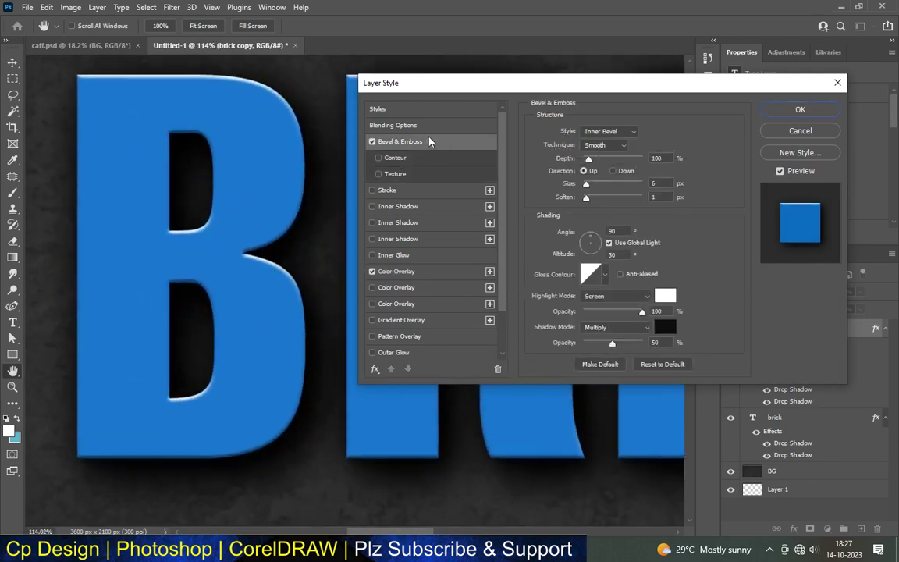
pyautogui.moveTo(585, 184); pyautogui.dragTo(594, 187)
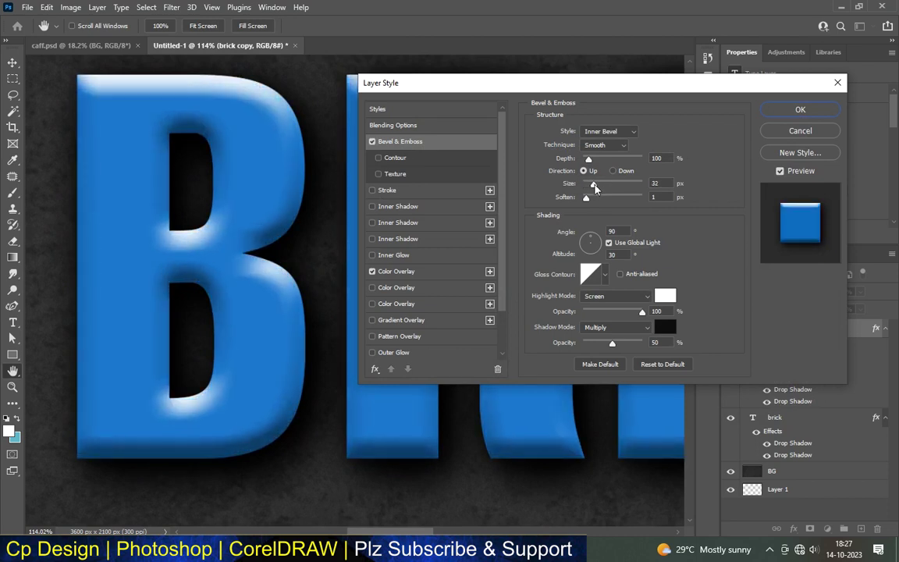
pyautogui.moveTo(588, 159); pyautogui.dragTo(600, 160)
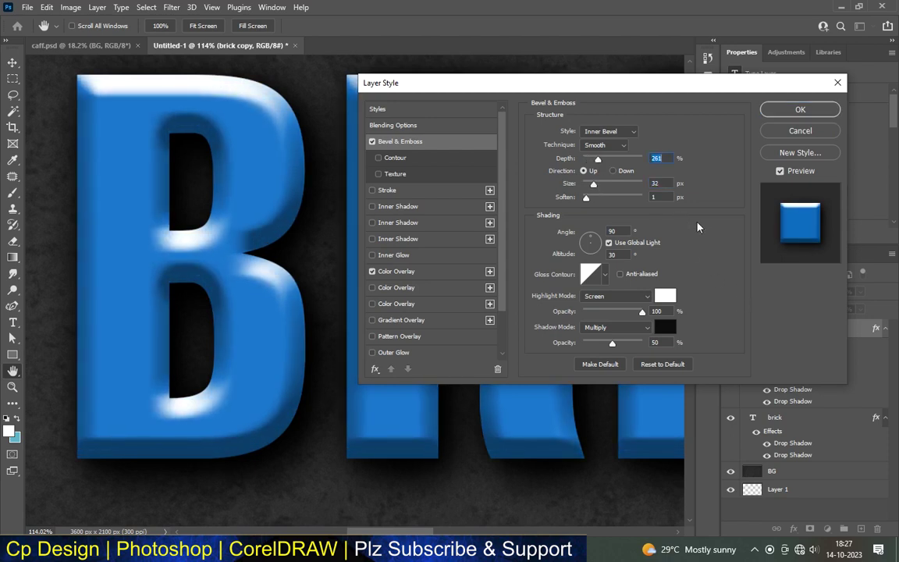
pyautogui.moveTo(640, 314); pyautogui.dragTo(601, 324)
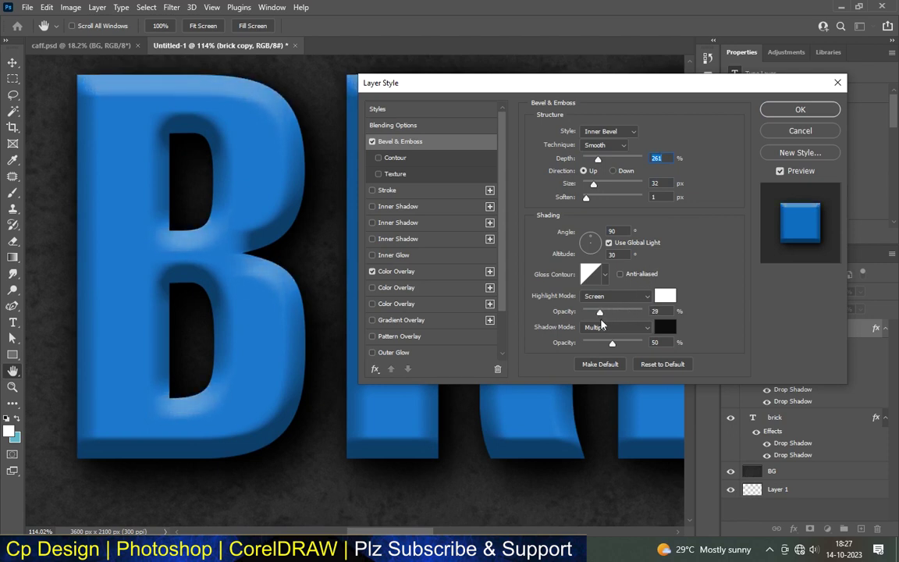
pyautogui.moveTo(601, 344); pyautogui.dragTo(600, 344)
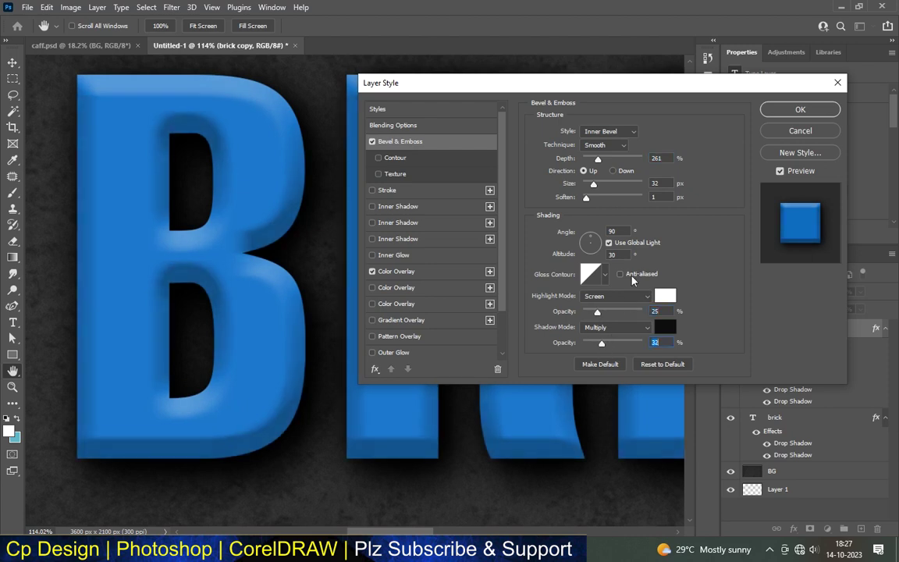
# - Keep Inner Bevel Smooth at 90° angle with white highlights and dark shadows, and apply
pyautogui.click(617, 131)
pyautogui.click(604, 153)
pyautogui.click(606, 157)
pyautogui.write('90')
pyautogui.click(598, 278)
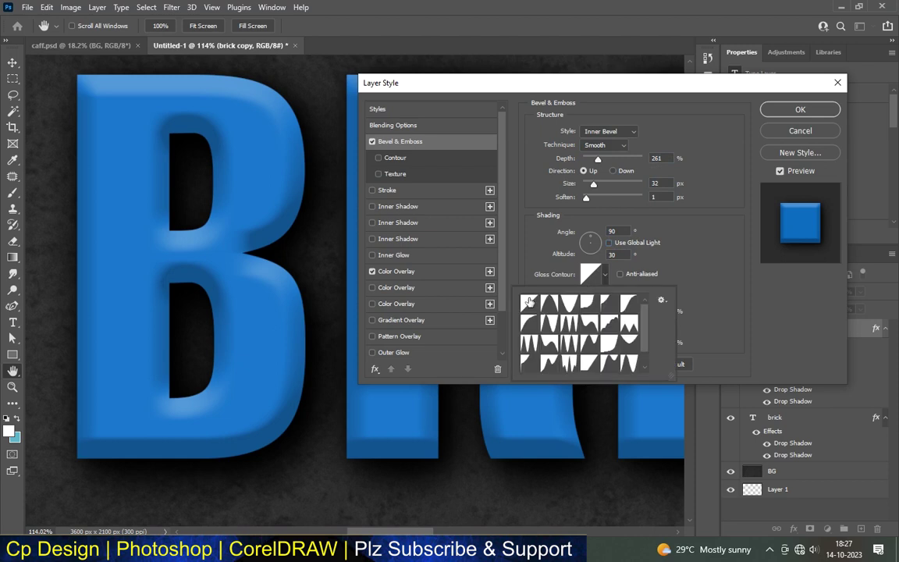
pyautogui.click(742, 279)
pyautogui.click(664, 295)
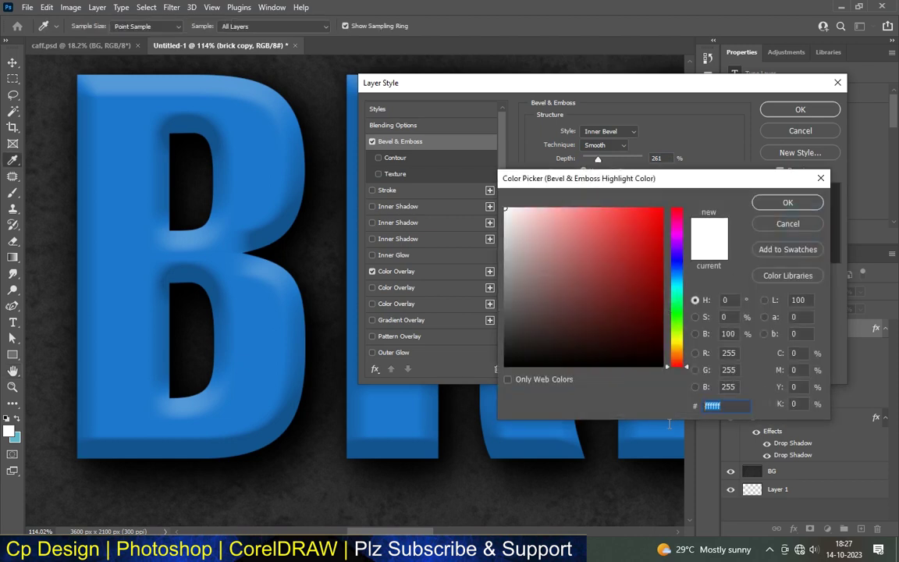
pyautogui.click(780, 203)
pyautogui.click(664, 329)
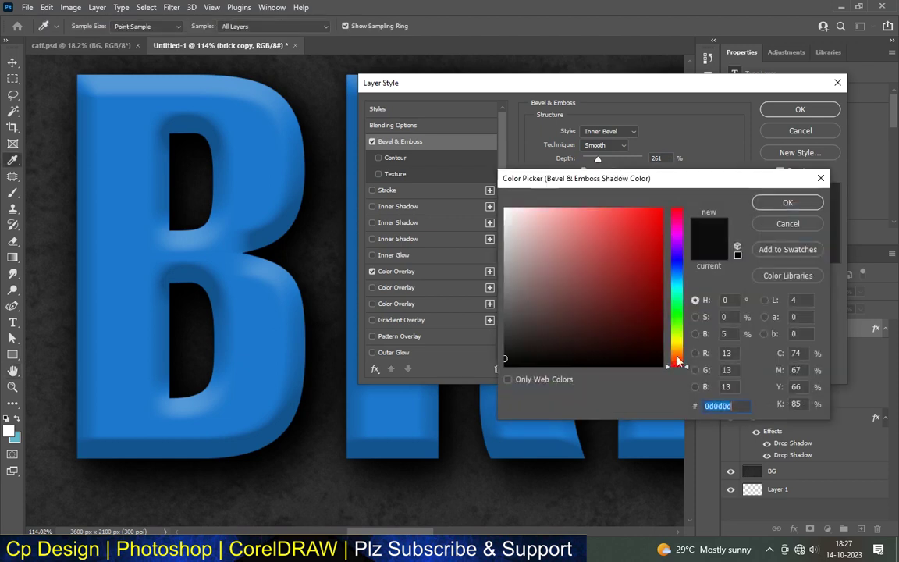
pyautogui.click(788, 203)
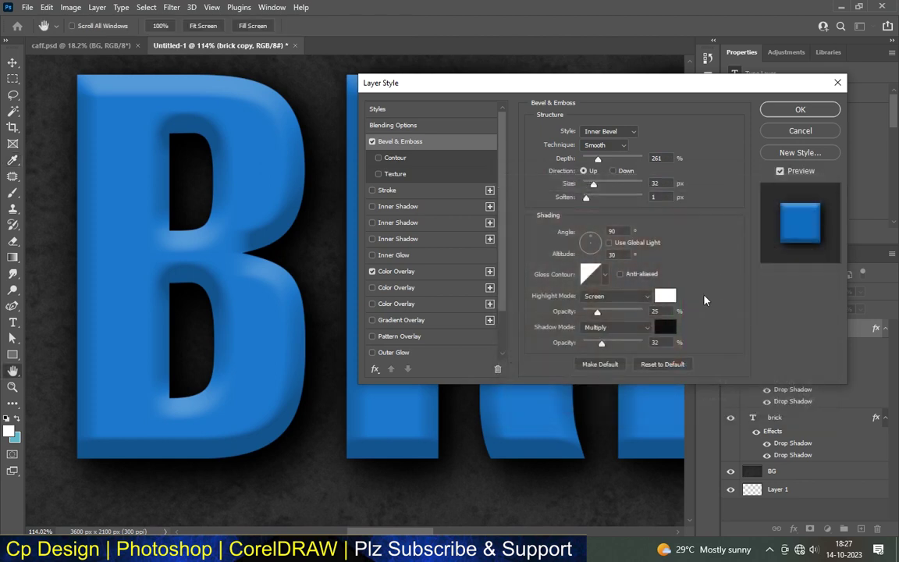
pyautogui.click(801, 110)
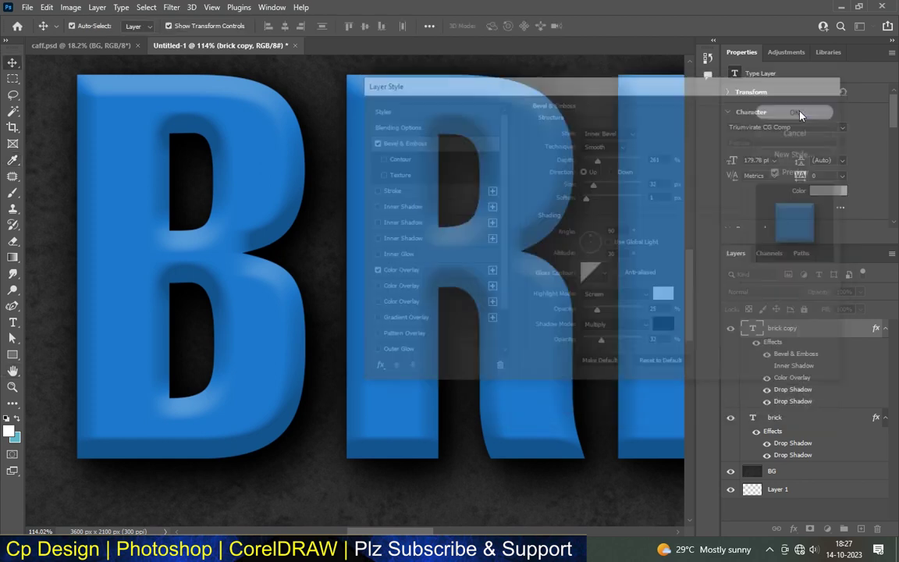
# - Collapse the effects lists of brick copy and brick in the Layers panel
pyautogui.scroll(-2, 429, 217)
pyautogui.scroll(-2, 403, 226)
pyautogui.scroll(-4, 506, 264)
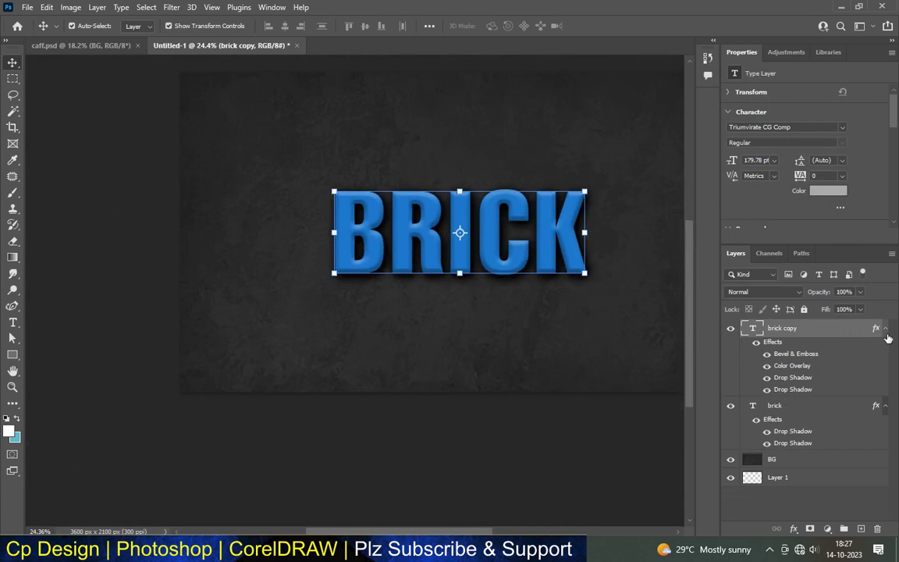
pyautogui.click(885, 328)
pyautogui.click(885, 346)
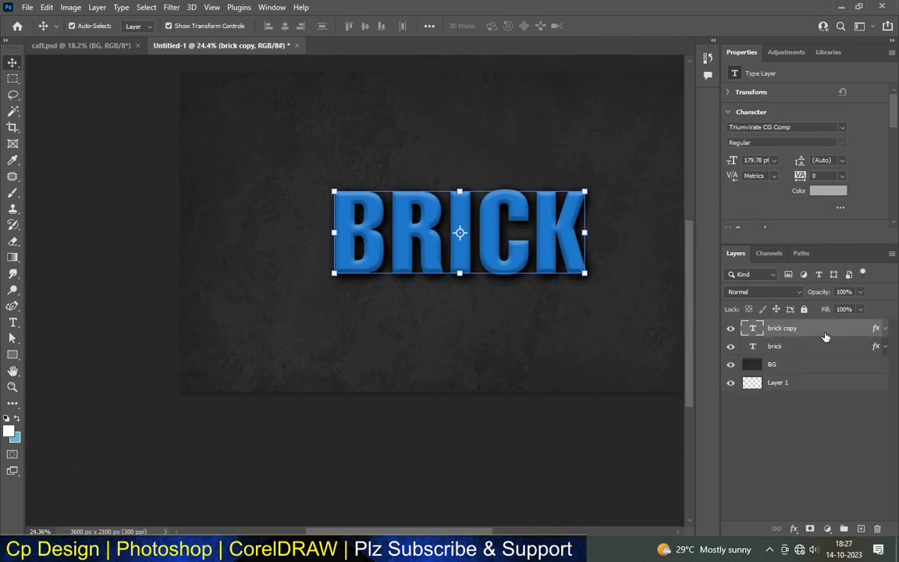
pyautogui.scroll(2, 679, 234)
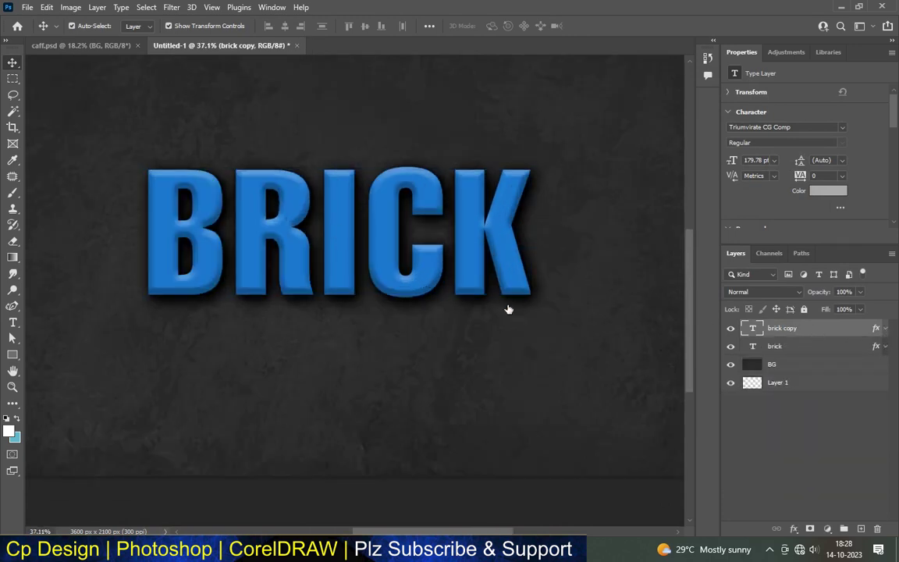
# - Switch off brick copy's first drop shadow and apply the style at 99% opacity
pyautogui.doubleClick(835, 328)
pyautogui.scroll(-2, 395, 316)
pyautogui.click(372, 320)
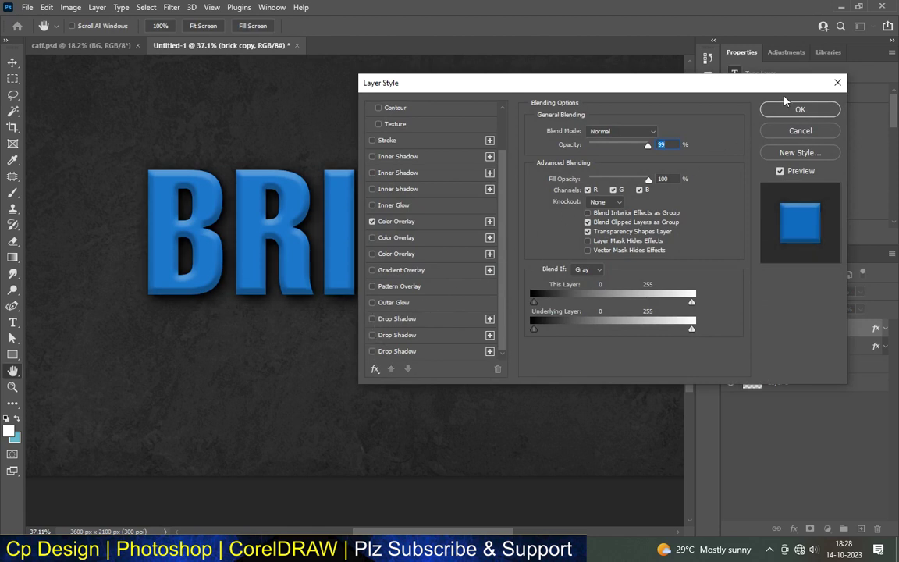
pyautogui.click(789, 109)
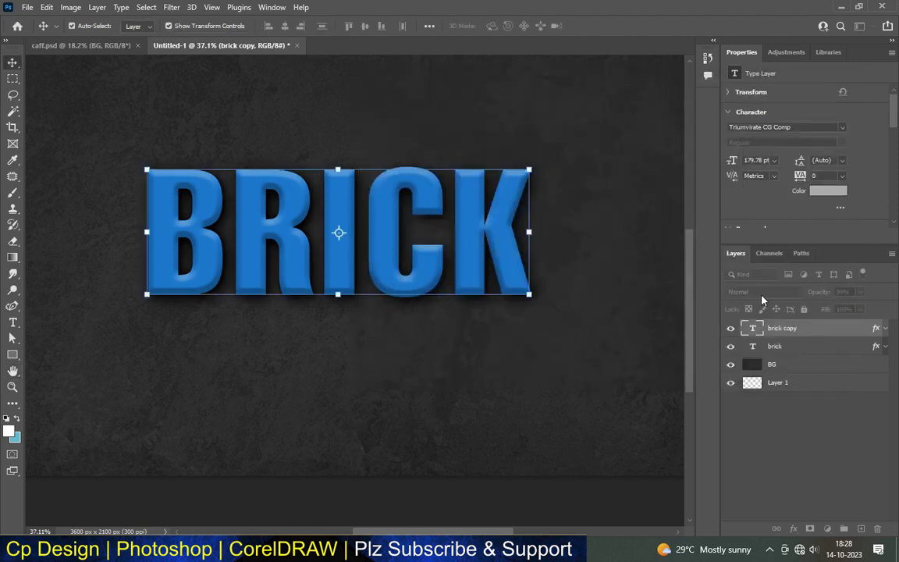
pyautogui.doubleClick(789, 346)
# - Add a third black drop shadow to brick at 135°, 25 px distance and 72 px size
pyautogui.scroll(-2, 397, 334)
pyautogui.click(373, 352)
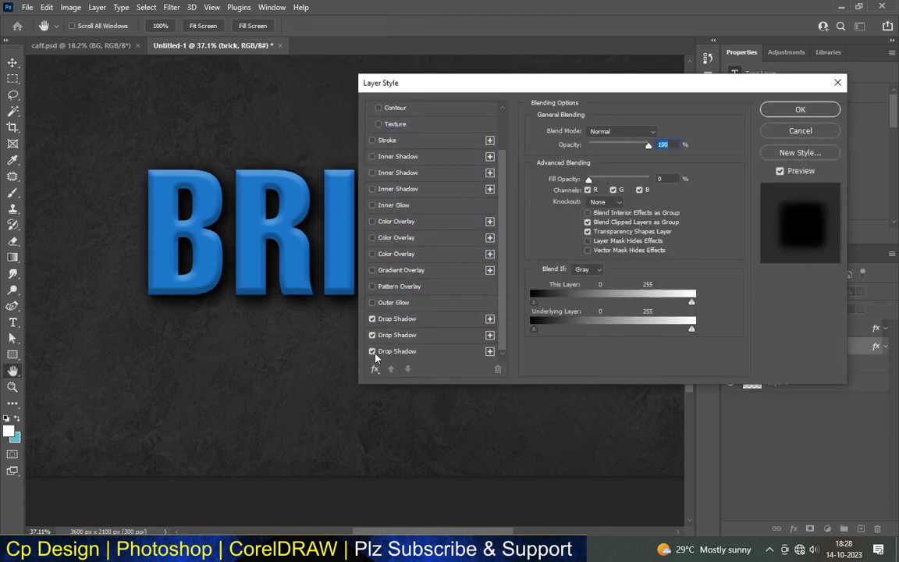
pyautogui.click(402, 351)
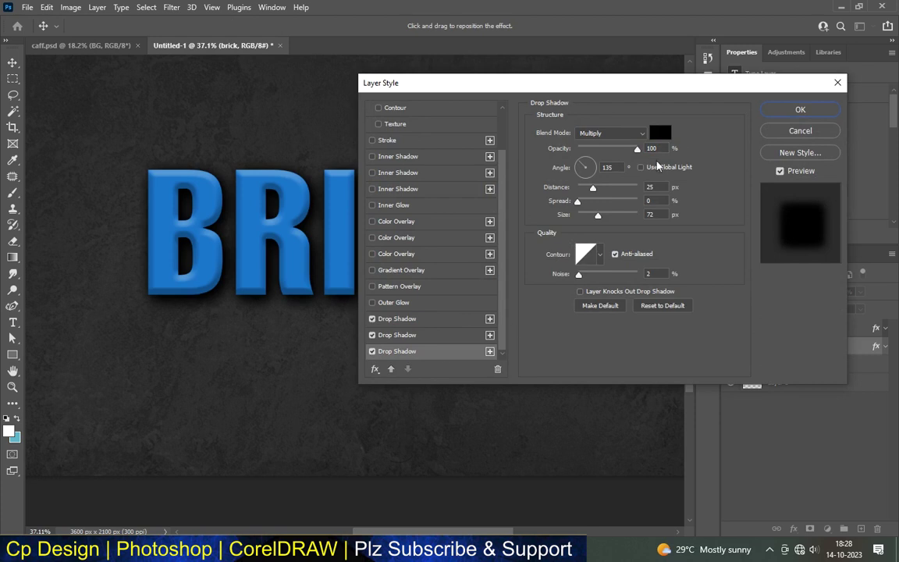
pyautogui.click(665, 136)
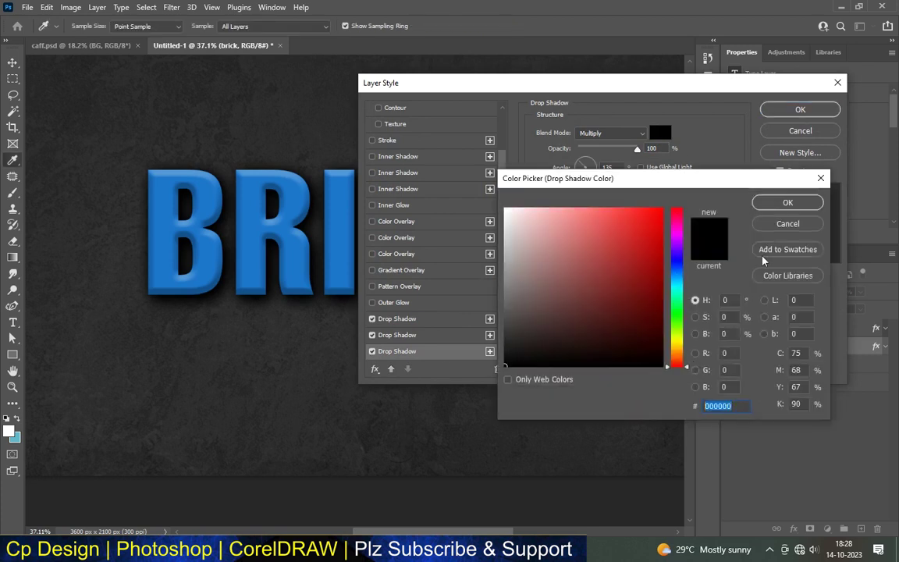
pyautogui.click(762, 201)
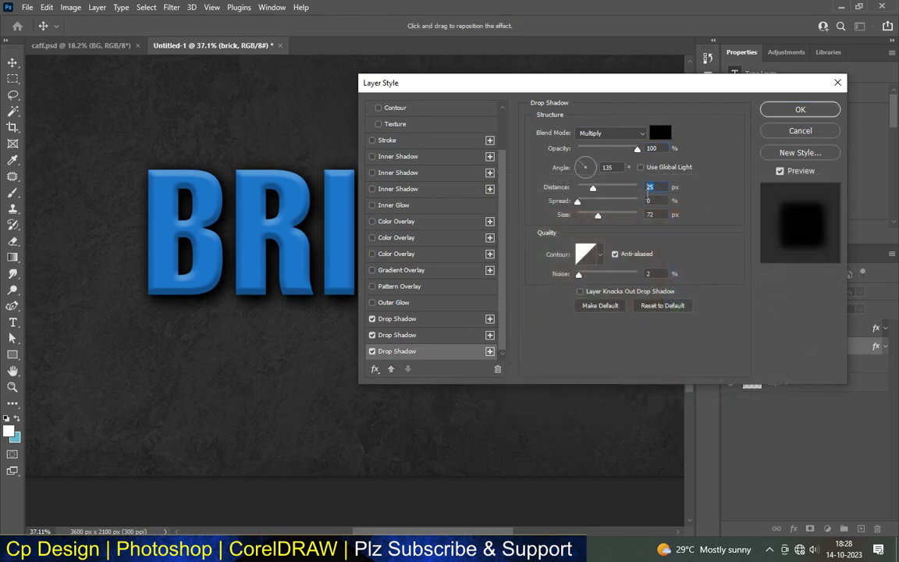
pyautogui.click(799, 109)
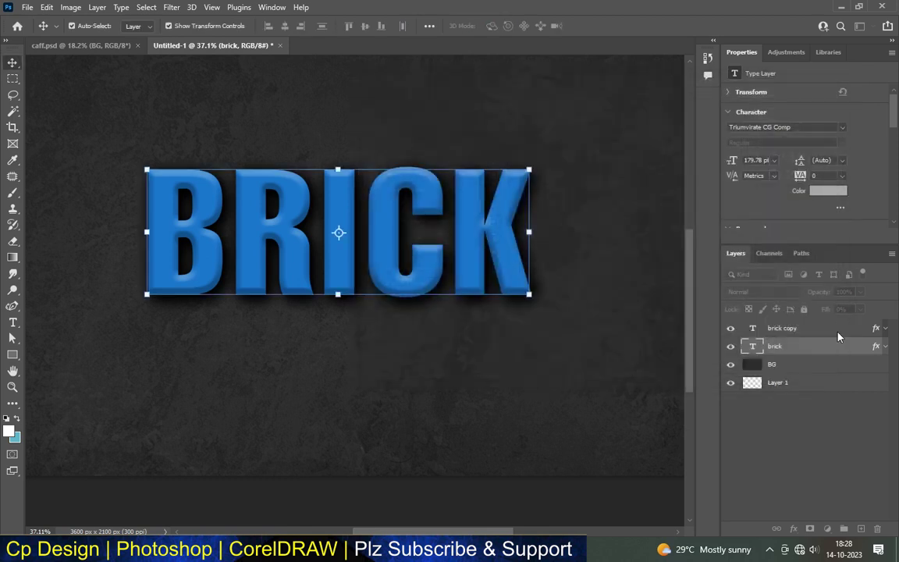
pyautogui.click(816, 333)
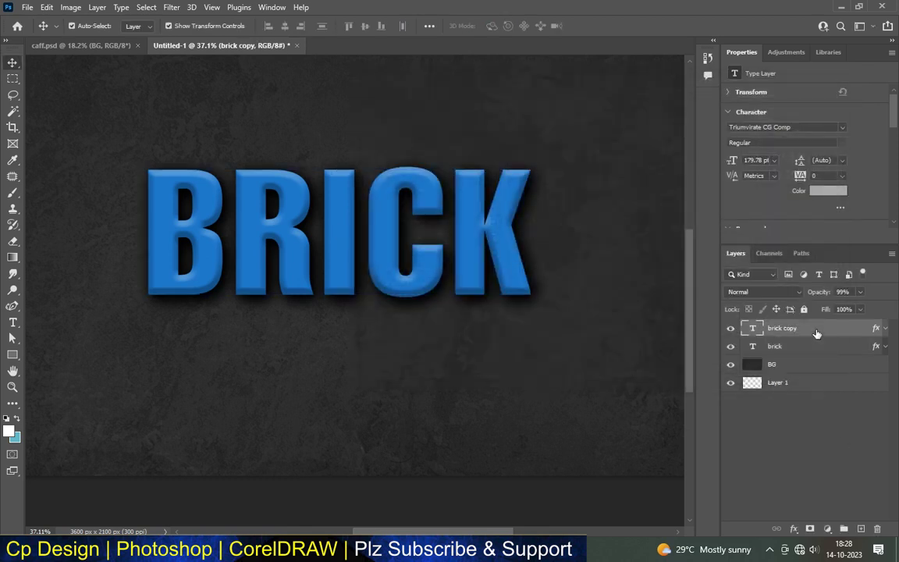
# - Set the brick copy layer's opacity to 98%
pyautogui.doubleClick(816, 333)
pyautogui.scroll(-2, 425, 297)
pyautogui.scroll(2, 427, 299)
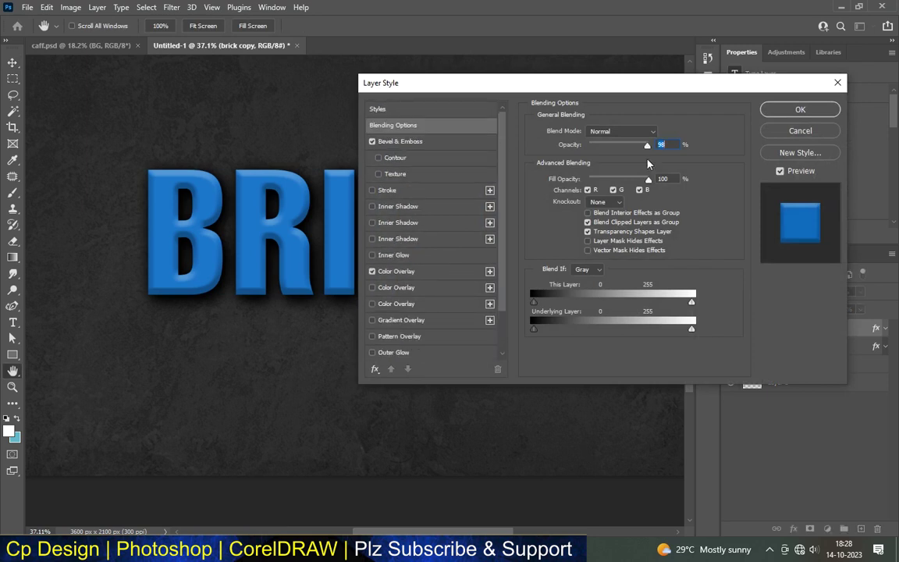
pyautogui.click(788, 113)
# - Offset brick copy by a one-pixel nudge with Free Transform (Ctrl+T) and commit it
pyautogui.press('v')
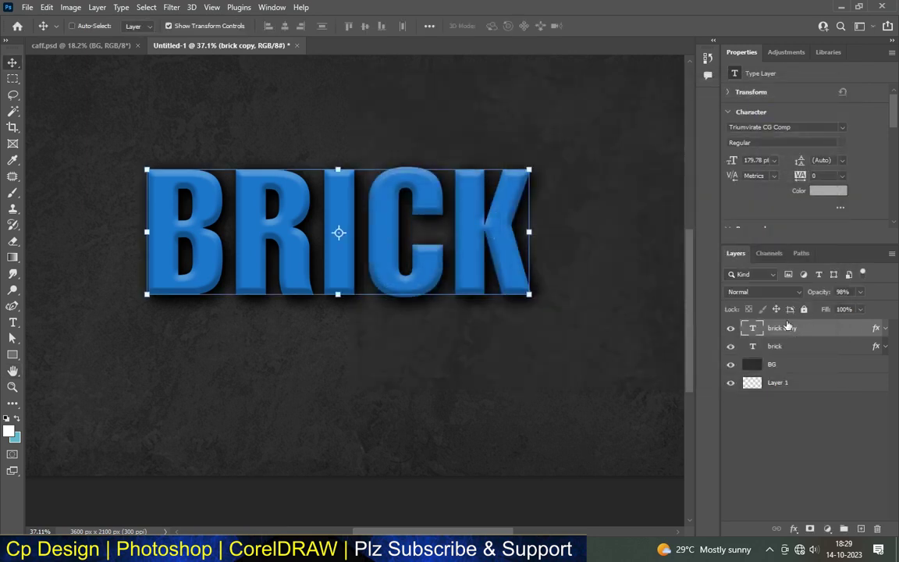
pyautogui.hotkey('ctrl', 't')
pyautogui.press('Up')
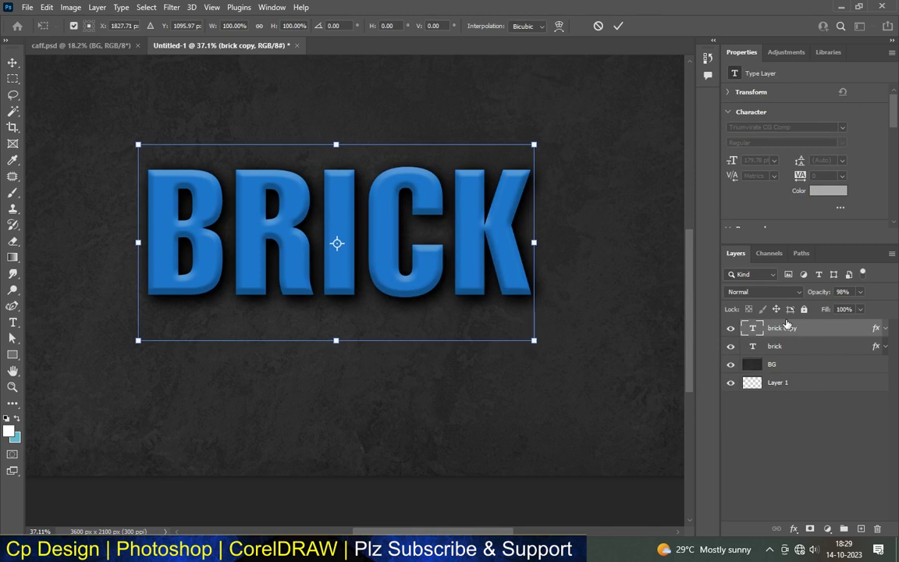
pyautogui.press('Down')
pyautogui.press('Right')
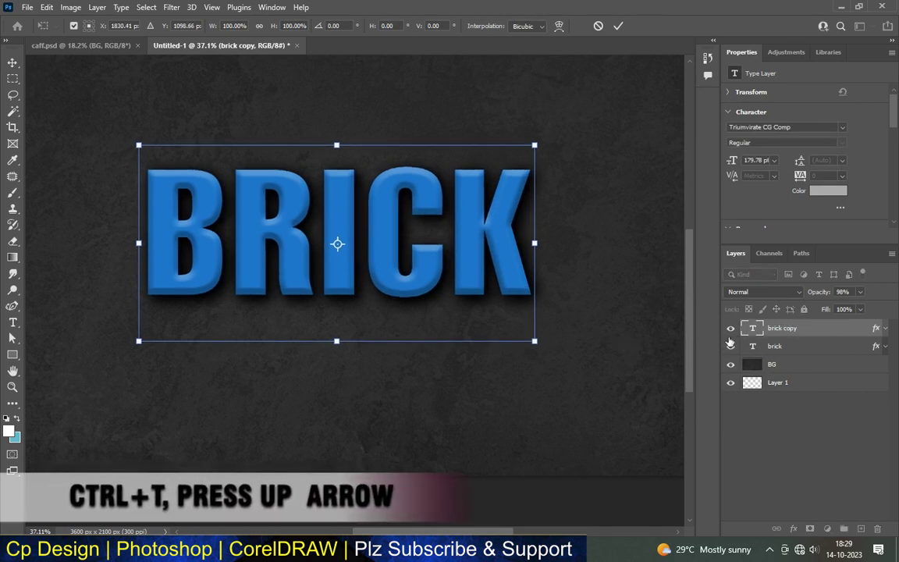
pyautogui.press('Up')
pyautogui.press('Return')
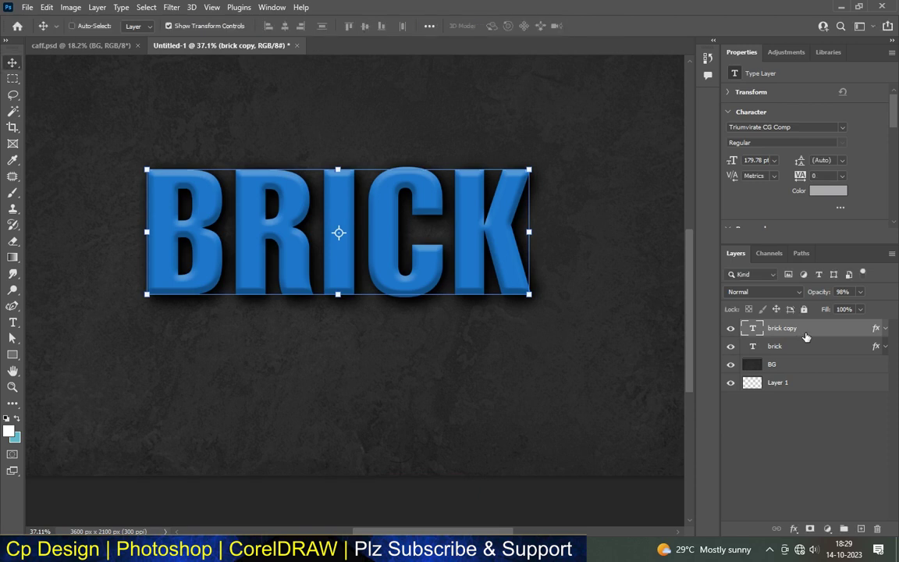
# - Repeat the offset transform to stack extruded copies up to brick copy 11
pyautogui.hotkey('ctrl', 'alt', 'shift', 't')
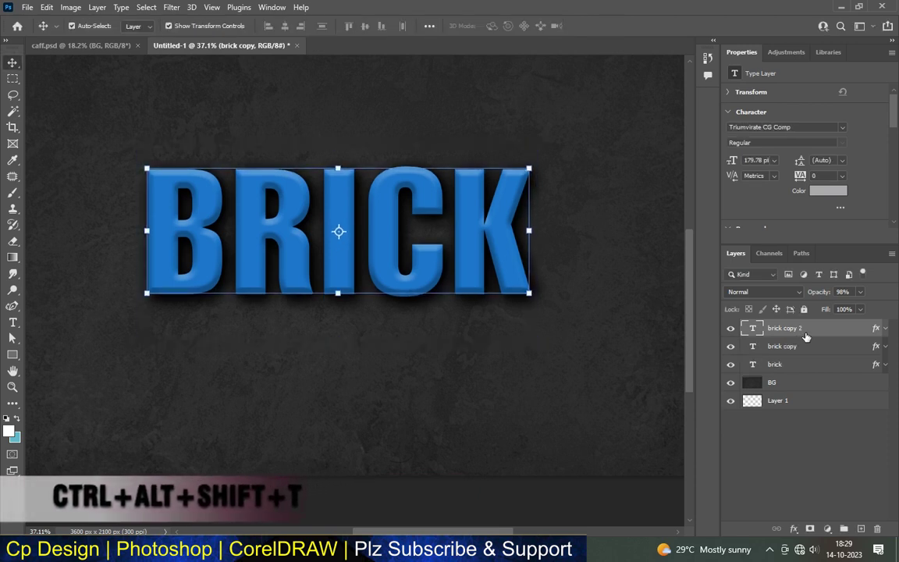
pyautogui.hotkey('ctrl', 'alt', 'shift', 't')
pyautogui.hotkey('ctrl', 'alt', 'shift', 't')
pyautogui.hotkey('ctrl', 'alt', 'shift', 't')
pyautogui.hotkey('ctrl', 'alt', 'shift', 't')
pyautogui.hotkey('ctrl', 'alt', 'shift', 't')
pyautogui.hotkey('ctrl', 'alt', 'shift', 't')
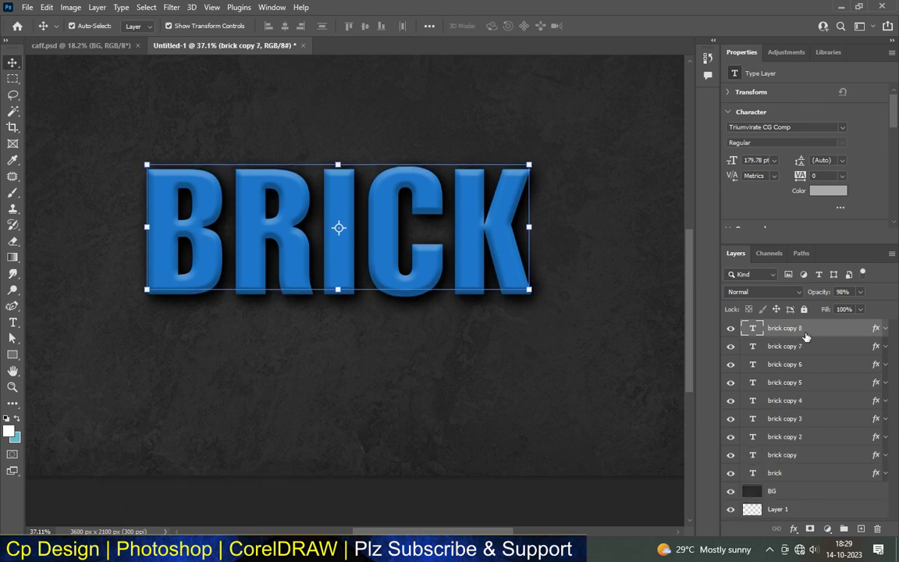
pyautogui.hotkey('ctrl', 'alt', 'shift', 't')
pyautogui.hotkey('ctrl', 'alt', 'shift', 't')
pyautogui.hotkey('ctrl', 'alt', 'shift', 't')
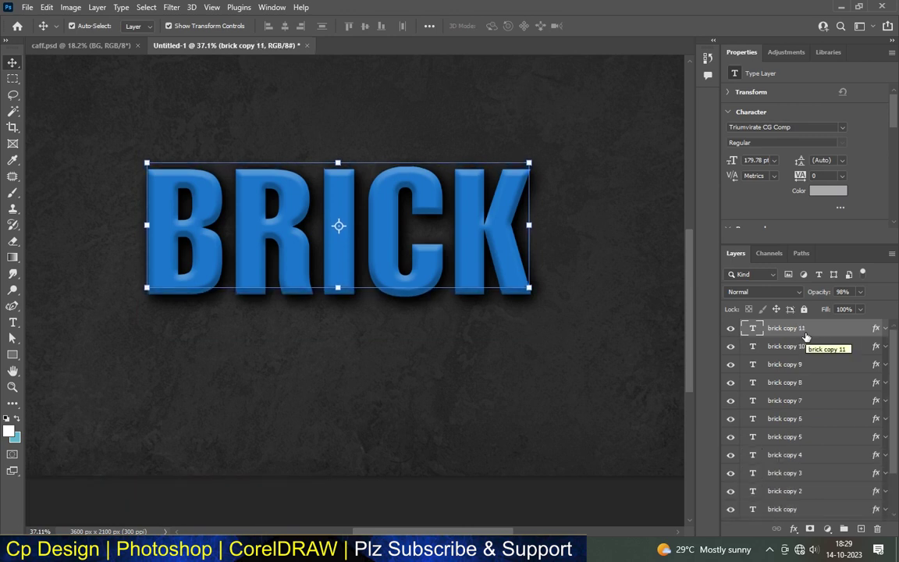
pyautogui.scroll(-1, 390, 291)
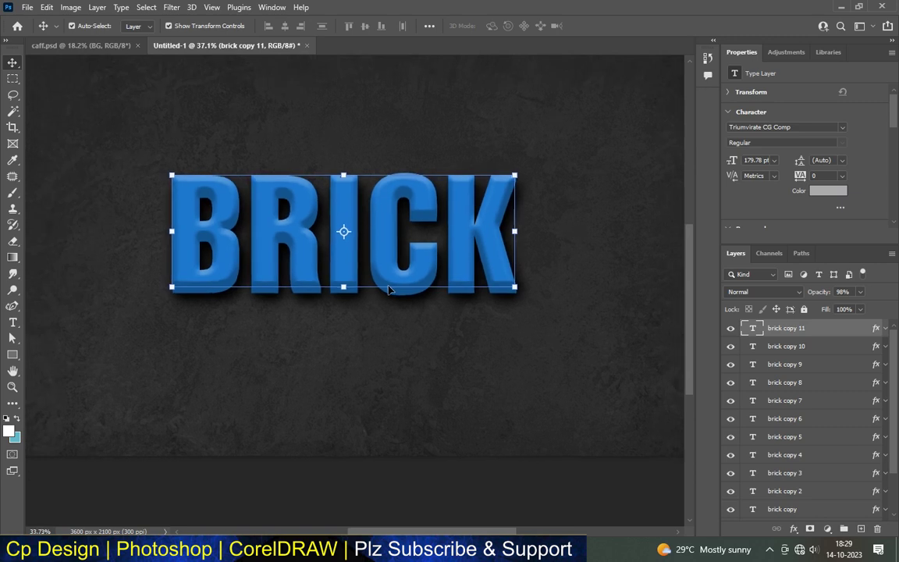
pyautogui.click(401, 465)
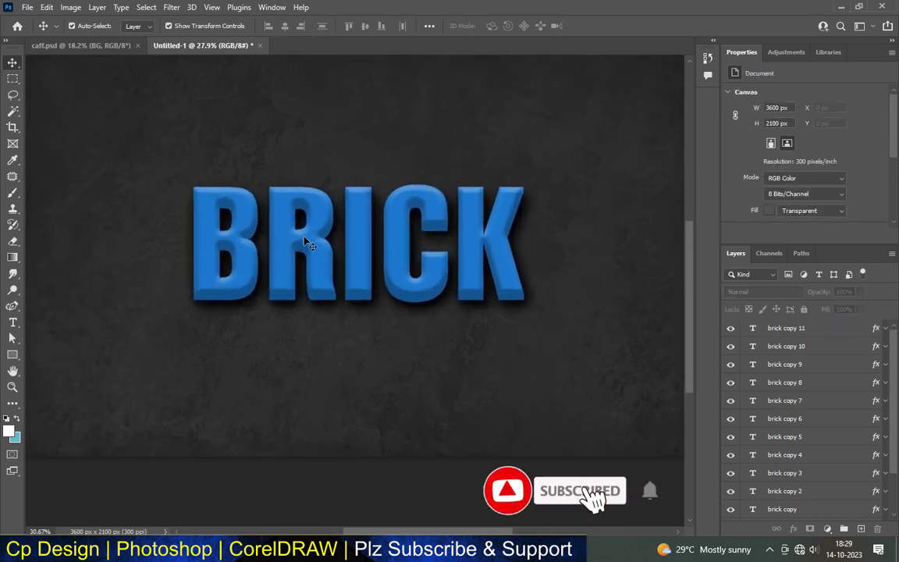
# - Select the stacked brick copy layers, group them, and name the group '3d group 1'
pyautogui.scroll(8, 304, 241)
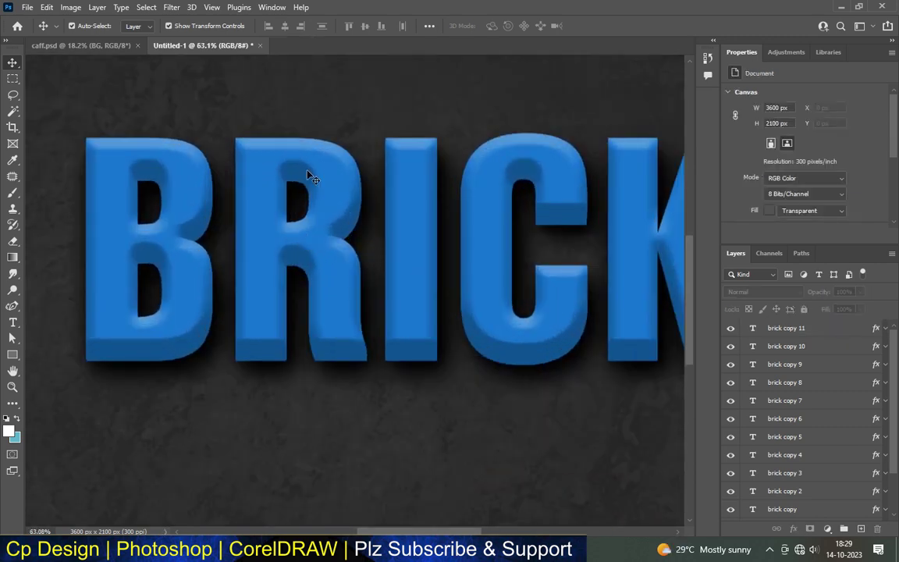
pyautogui.scroll(-5, 308, 176)
pyautogui.click(320, 183)
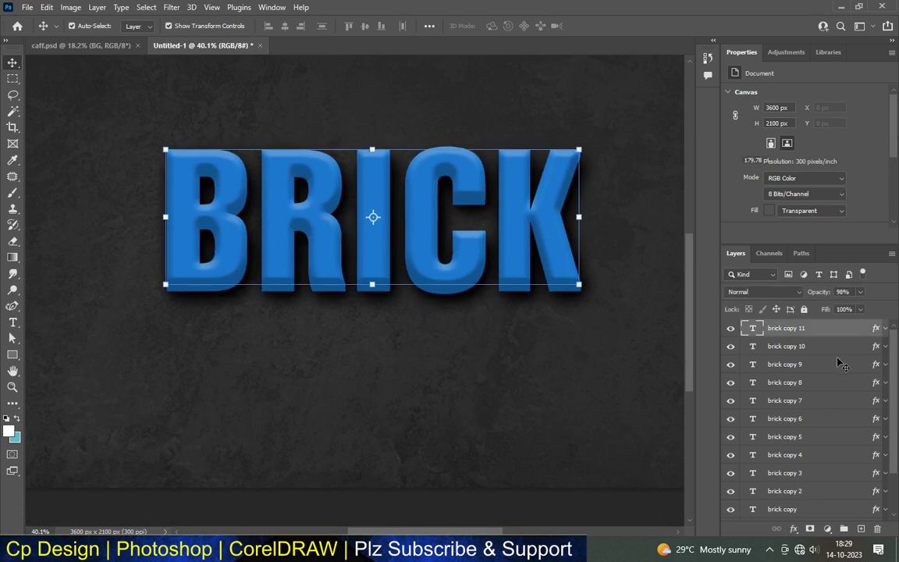
pyautogui.click(788, 346)
pyautogui.scroll(-2, 811, 405)
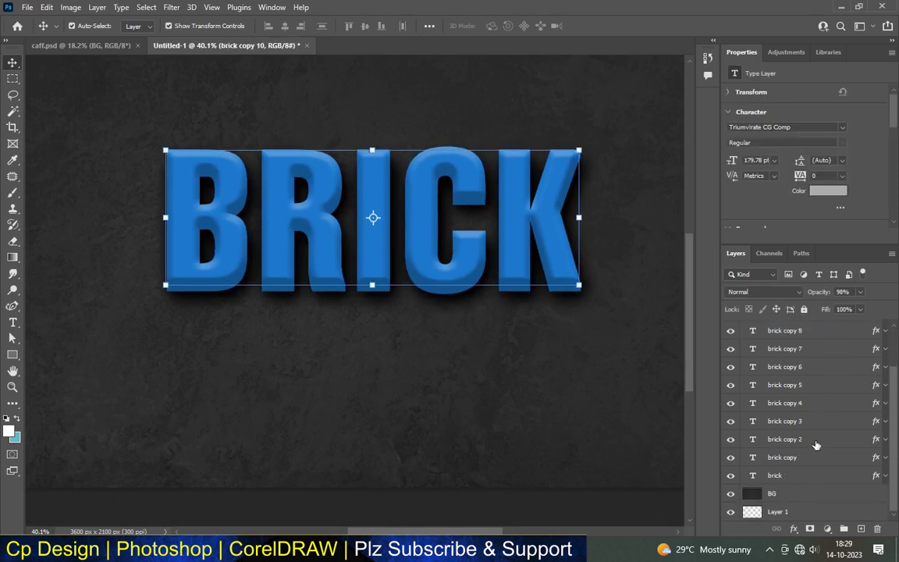
pyautogui.keyDown('shift'); pyautogui.click(781, 457); pyautogui.keyUp('shift')
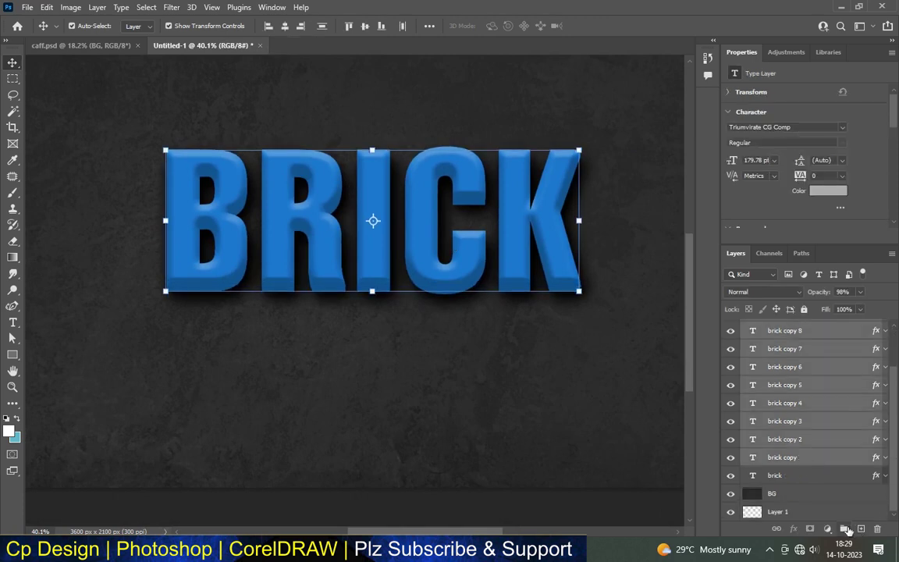
pyautogui.click(848, 530)
pyautogui.doubleClick(784, 345)
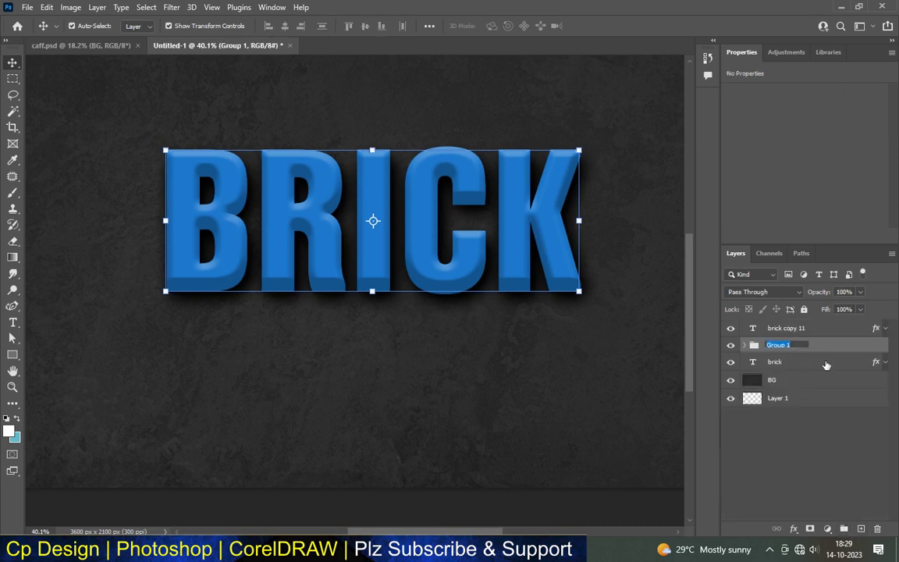
pyautogui.write('3d c')
pyautogui.write('ou')
pyautogui.press('Return')
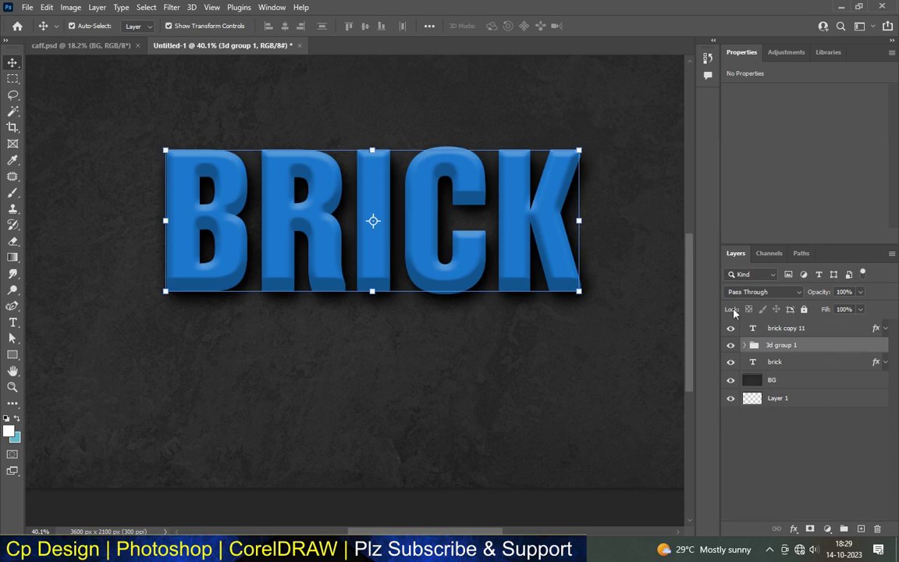
pyautogui.click(818, 334)
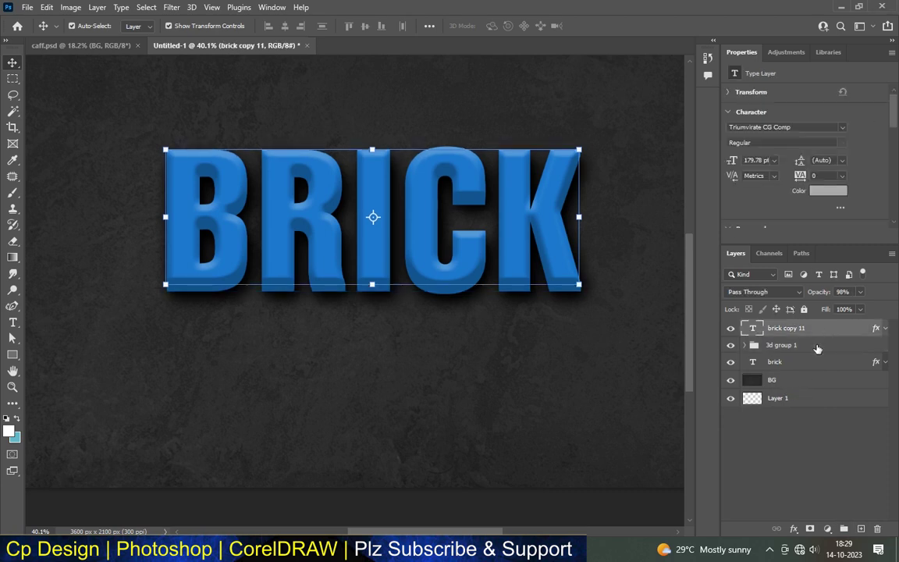
# - Add a Normal 40% Pattern Overlay style to the 3d group 1 folder
pyautogui.doubleClick(274, 259)
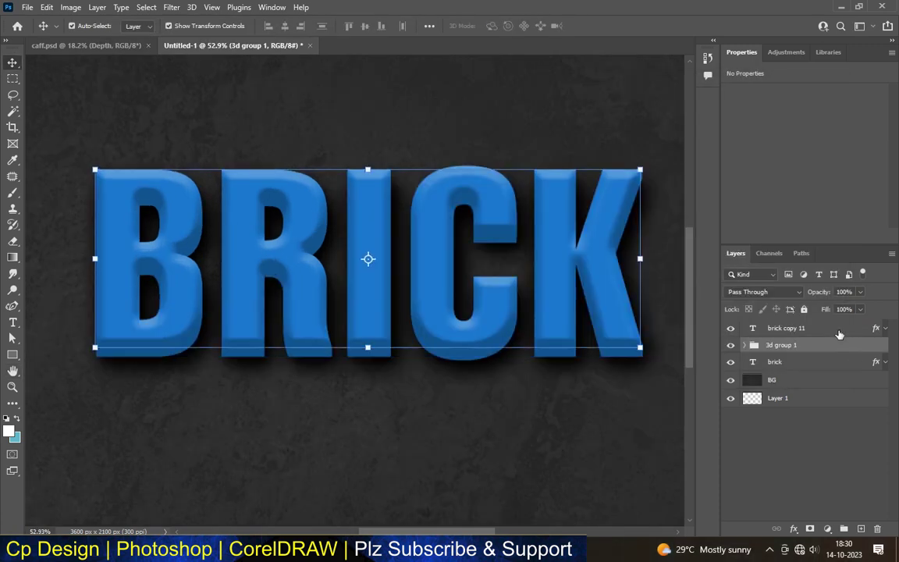
pyautogui.click(819, 328)
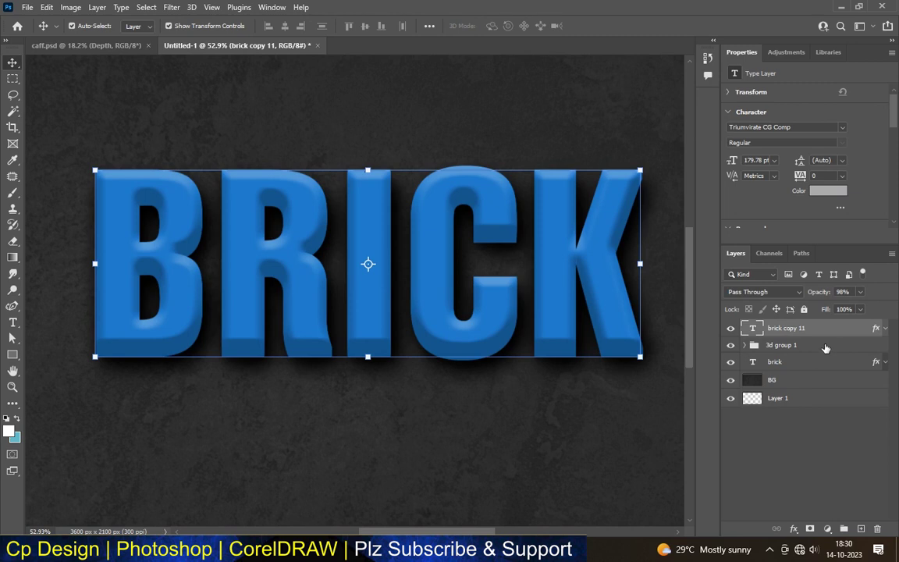
pyautogui.click(824, 346)
pyautogui.scroll(-2, 415, 245)
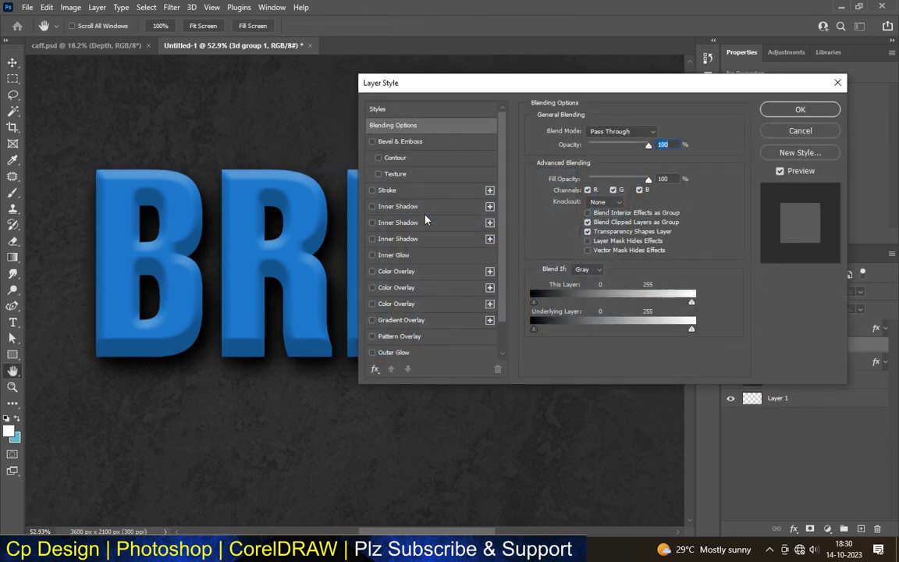
pyautogui.click(414, 305)
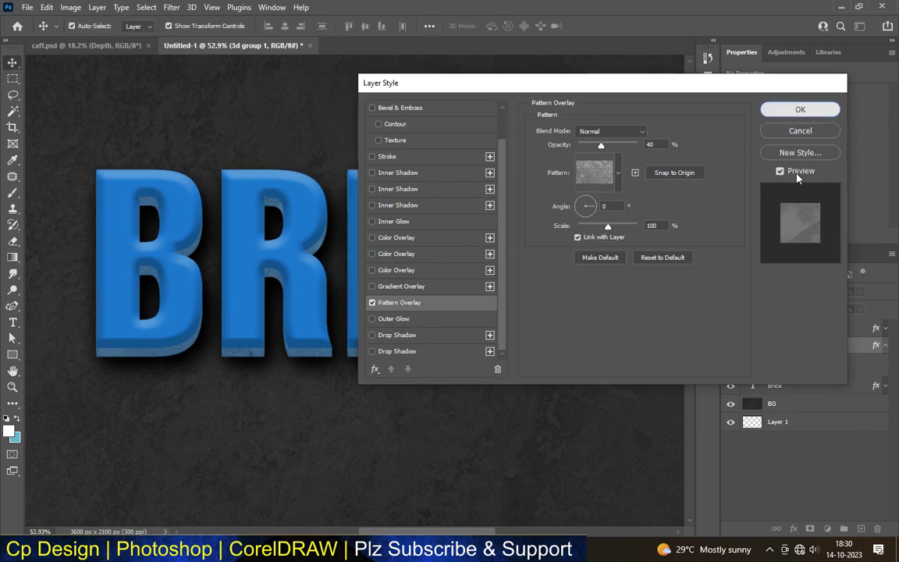
pyautogui.click(799, 110)
# - Select layers in the panel and collapse the 3d group 1 folder
pyautogui.click(494, 96)
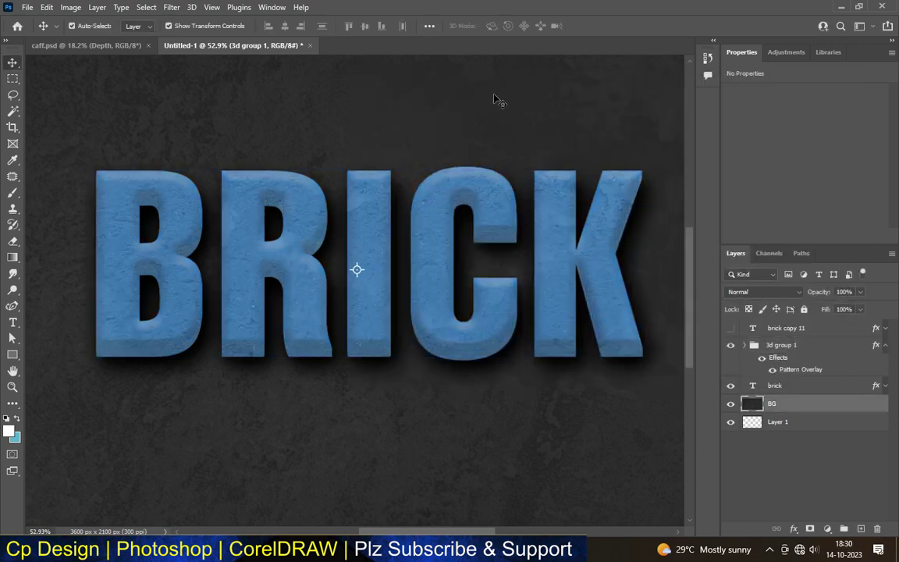
pyautogui.scroll(-5, 351, 175)
pyautogui.scroll(3, 482, 250)
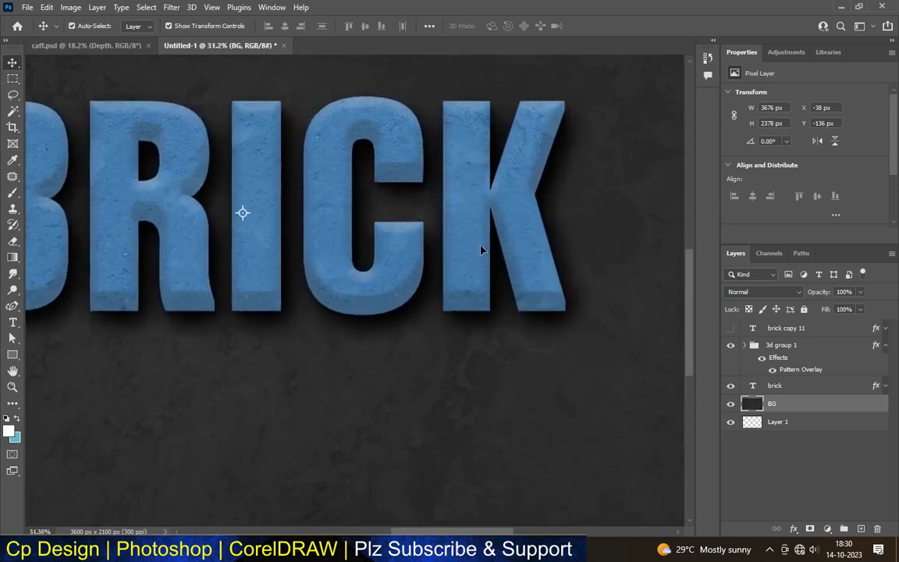
pyautogui.scroll(2, 521, 202)
pyautogui.scroll(2, 521, 201)
pyautogui.click(521, 201)
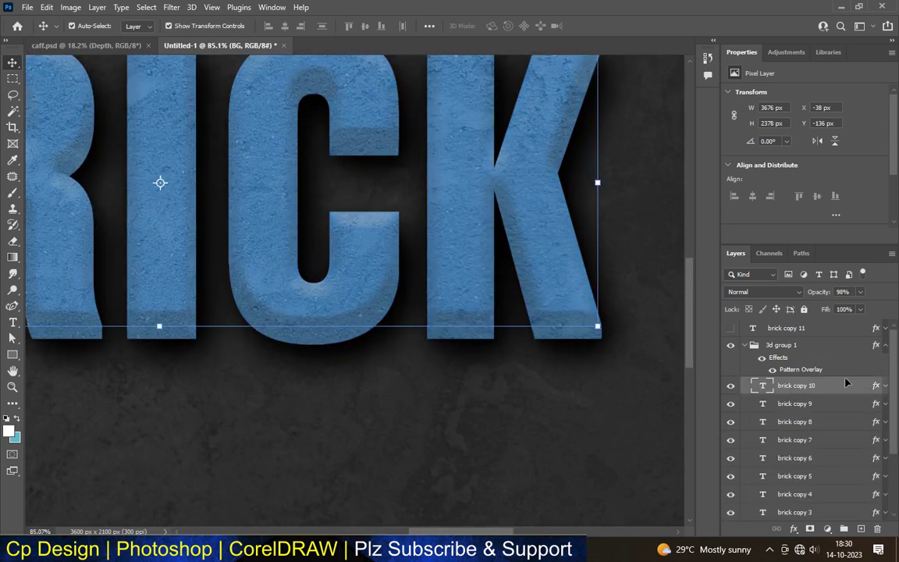
pyautogui.click(809, 348)
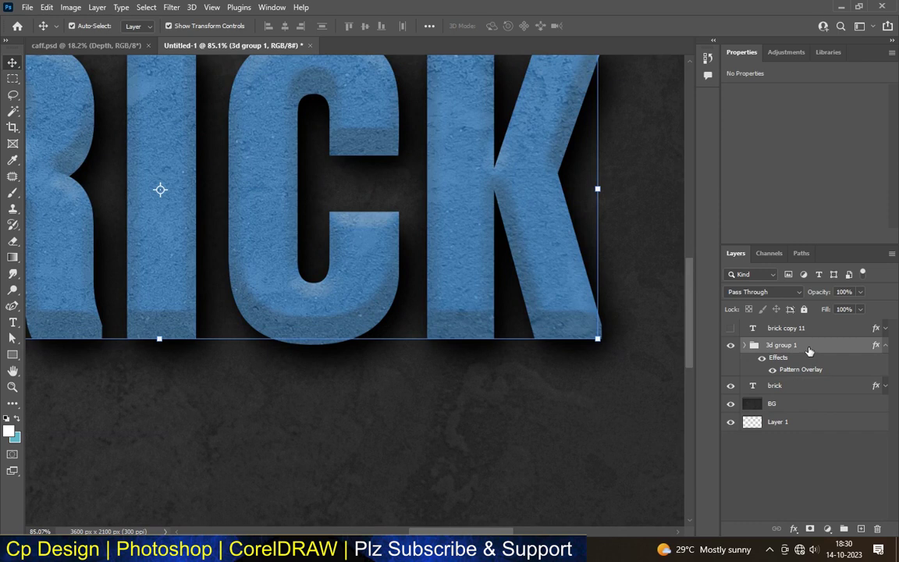
# - Switch the group's Pattern Overlay blend mode to Screen
pyautogui.doubleClick(809, 350)
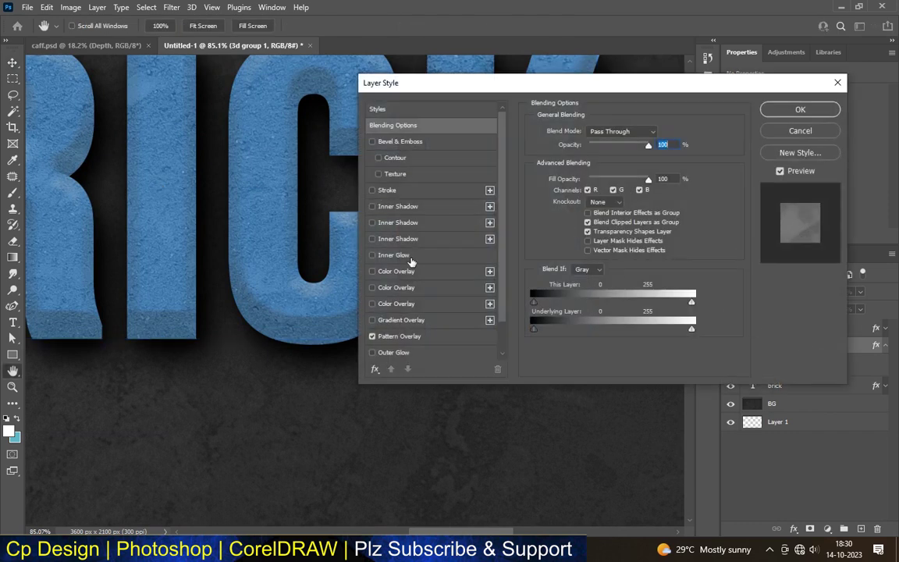
pyautogui.click(398, 335)
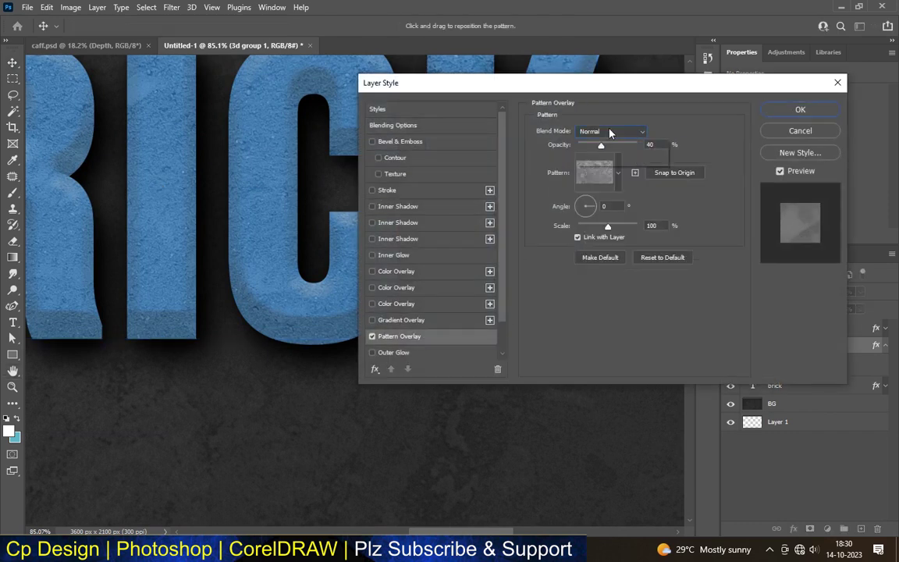
pyautogui.click(607, 133)
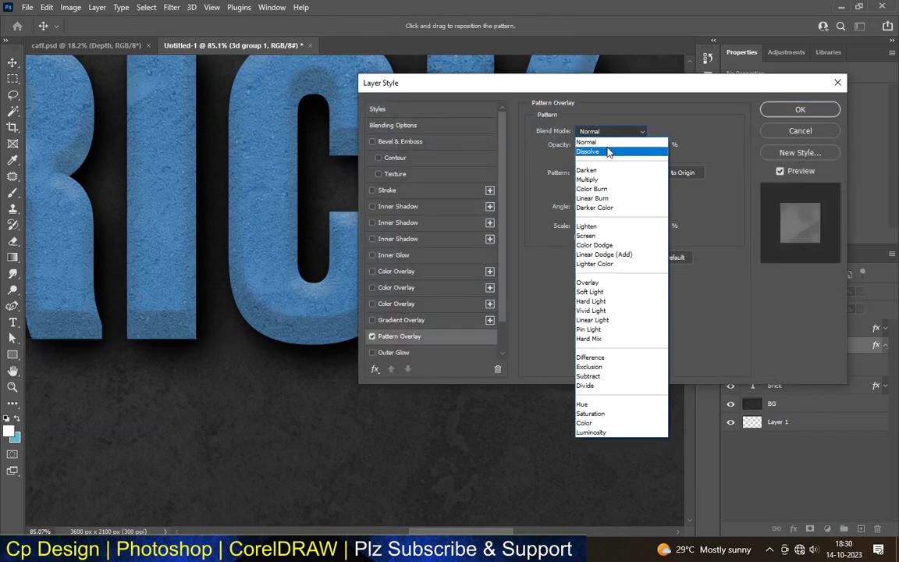
pyautogui.click(595, 237)
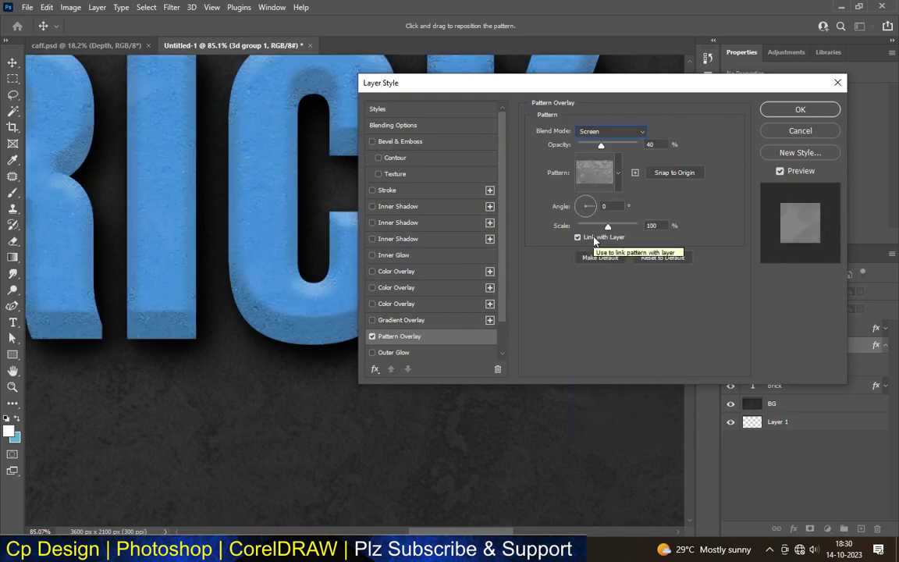
# - Set the Pattern Overlay opacity to 50% and apply the style
pyautogui.moveTo(603, 144); pyautogui.dragTo(609, 145)
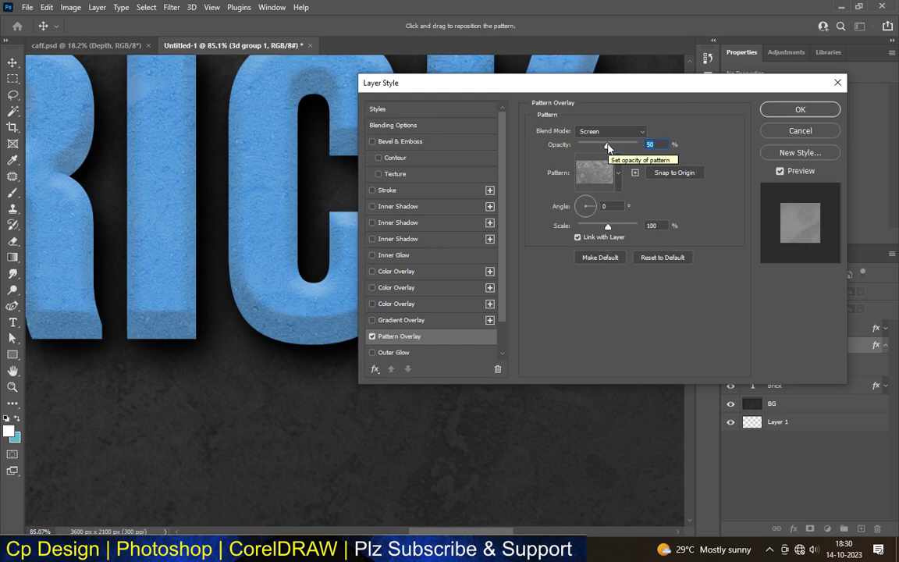
pyautogui.press('Down')
pyautogui.click(609, 175)
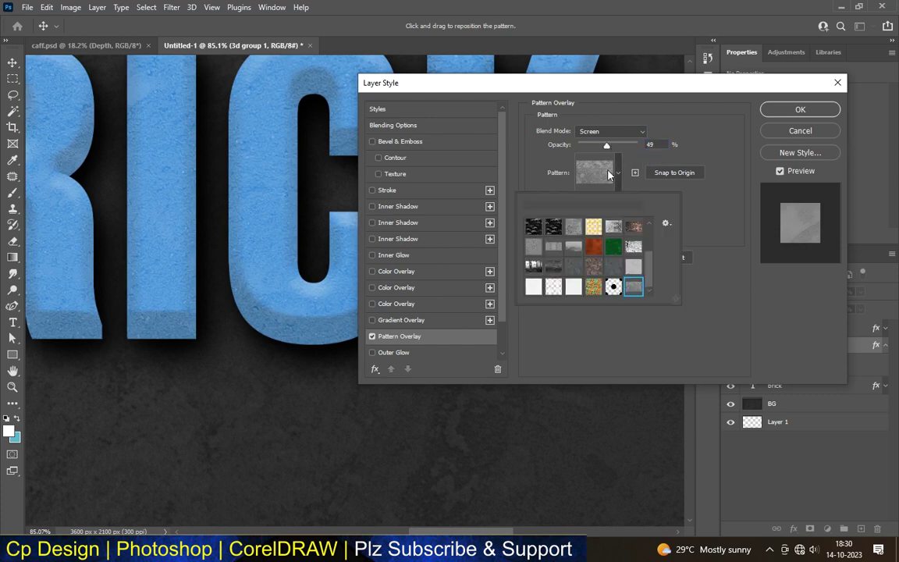
pyautogui.click(702, 236)
pyautogui.click(654, 144)
pyautogui.write('50')
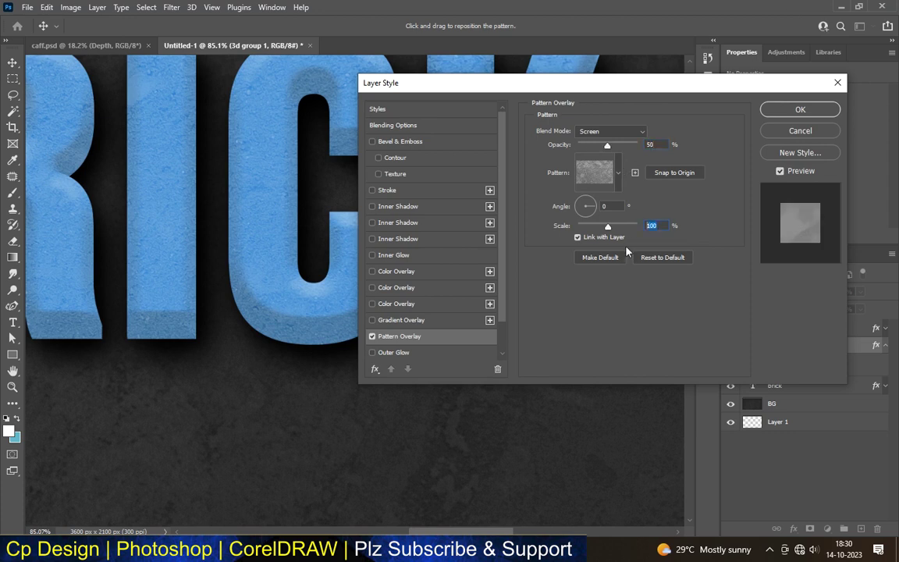
pyautogui.click(784, 109)
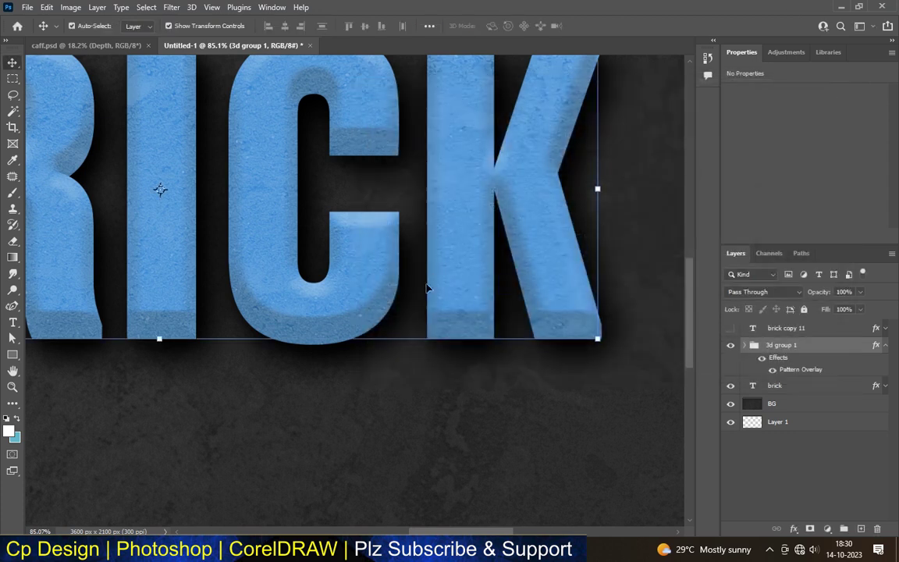
pyautogui.scroll(-5, 426, 289)
pyautogui.click(529, 203)
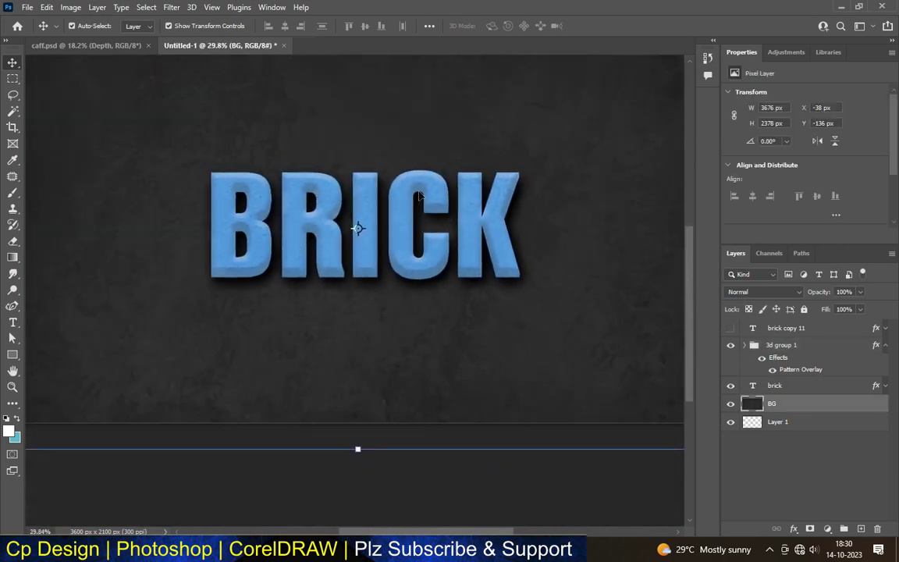
# - Open brick copy 11's Layer Style, trying and discarding gradient and colour overlays
pyautogui.scroll(3, 390, 218)
pyautogui.click(320, 215)
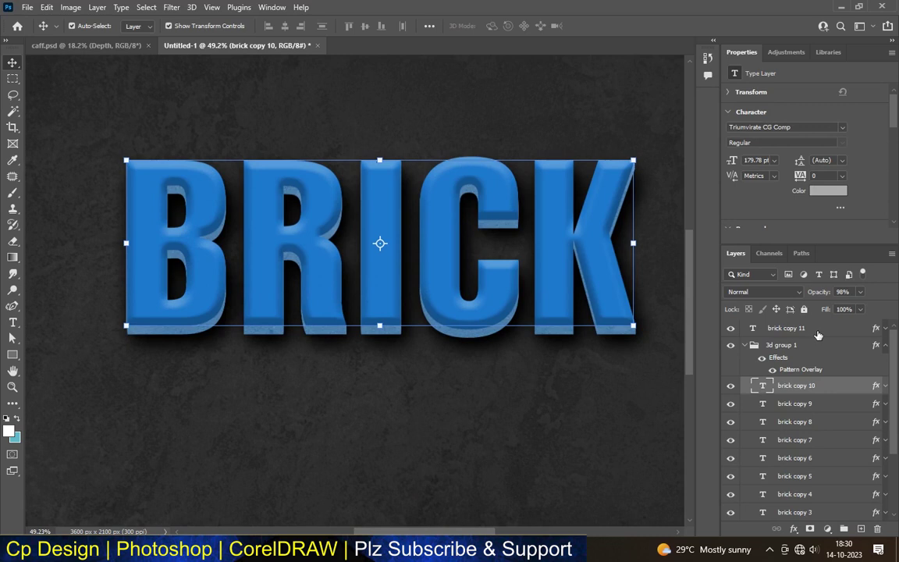
pyautogui.click(818, 333)
pyautogui.doubleClick(818, 334)
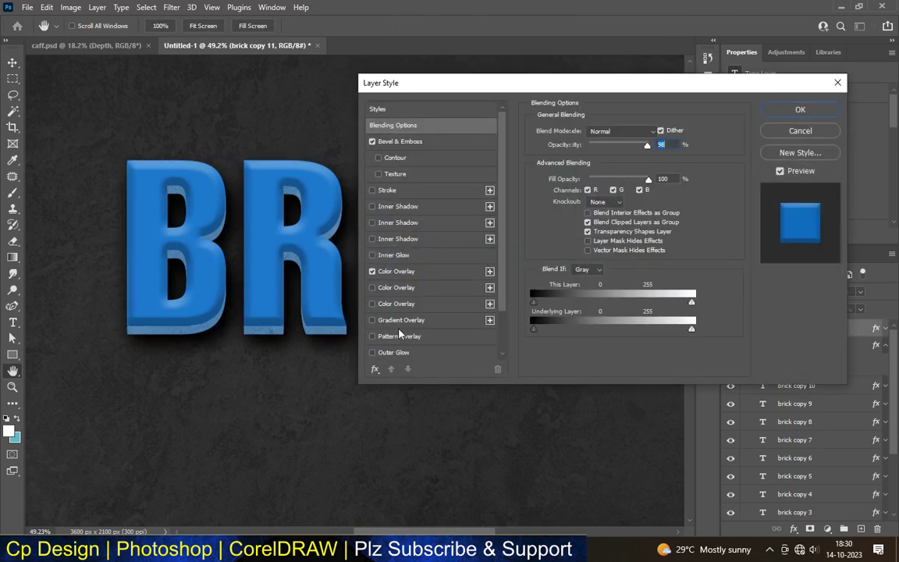
pyautogui.click(401, 320)
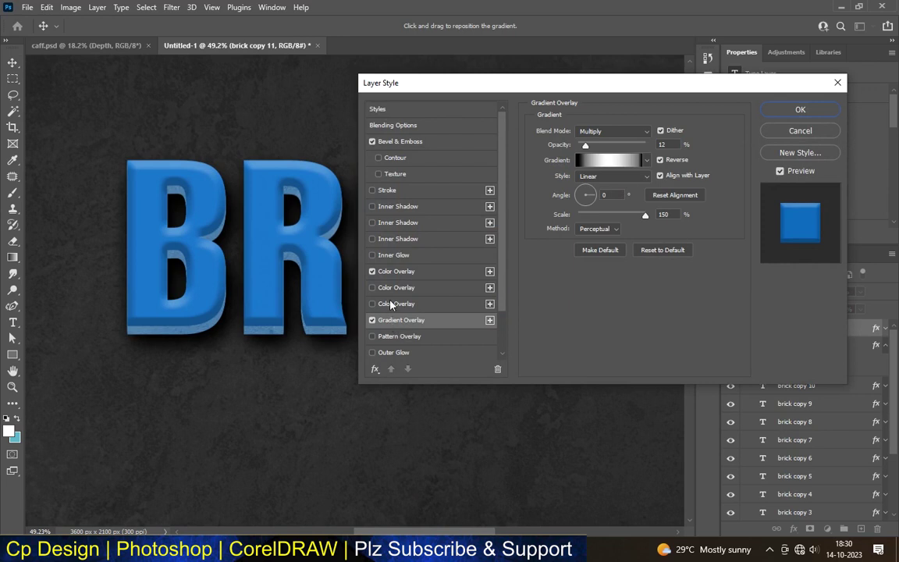
pyautogui.click(371, 320)
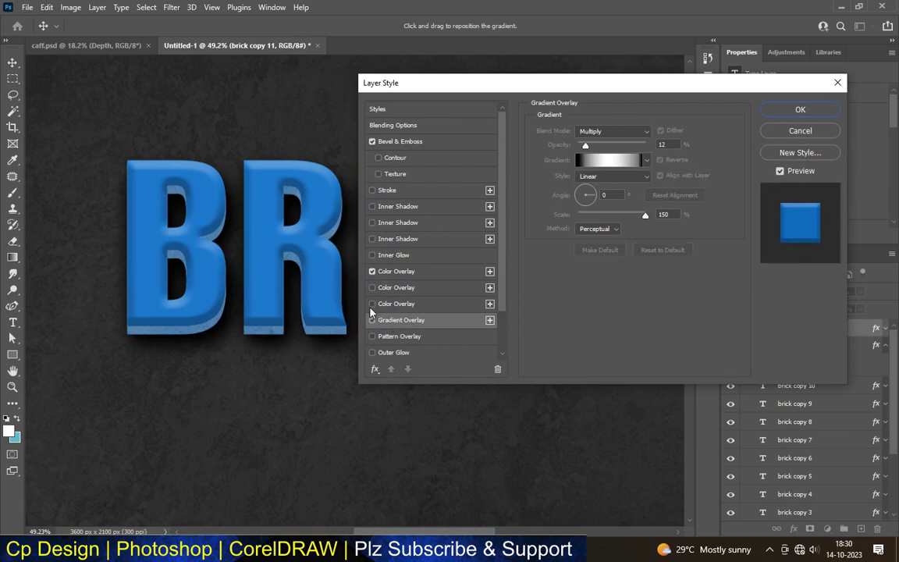
pyautogui.click(371, 304)
pyautogui.click(371, 304)
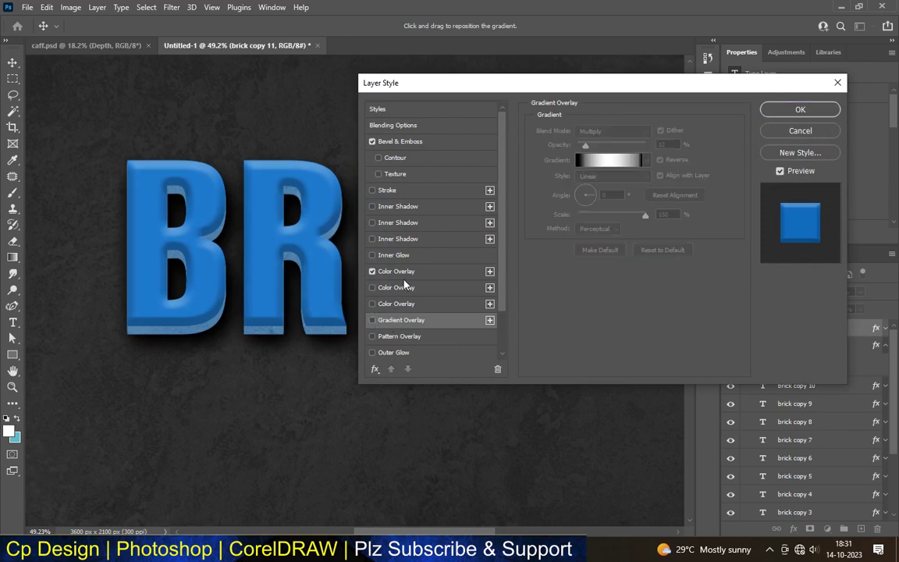
# - Add a grey stone Pattern Overlay at 100% scale, remove the blue colour overlay, and apply
pyautogui.click(408, 337)
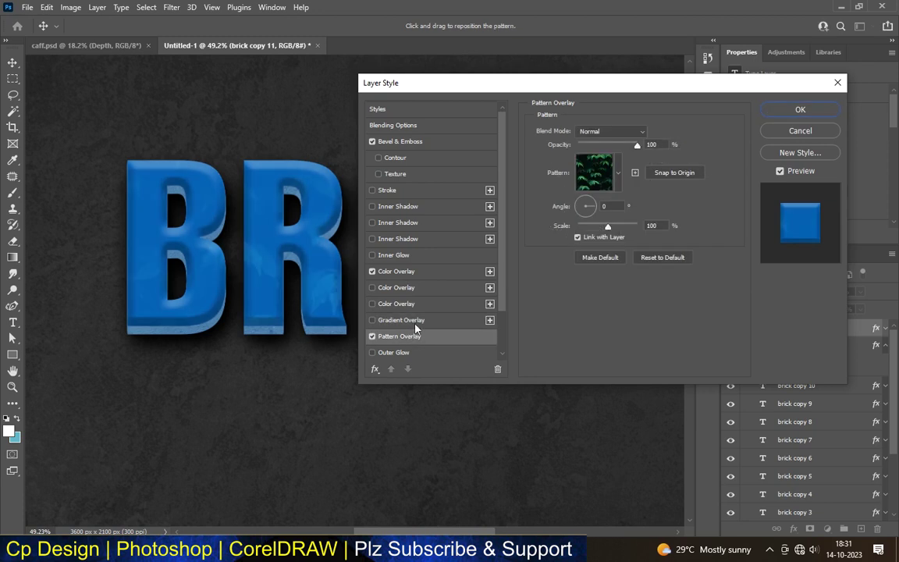
pyautogui.click(617, 173)
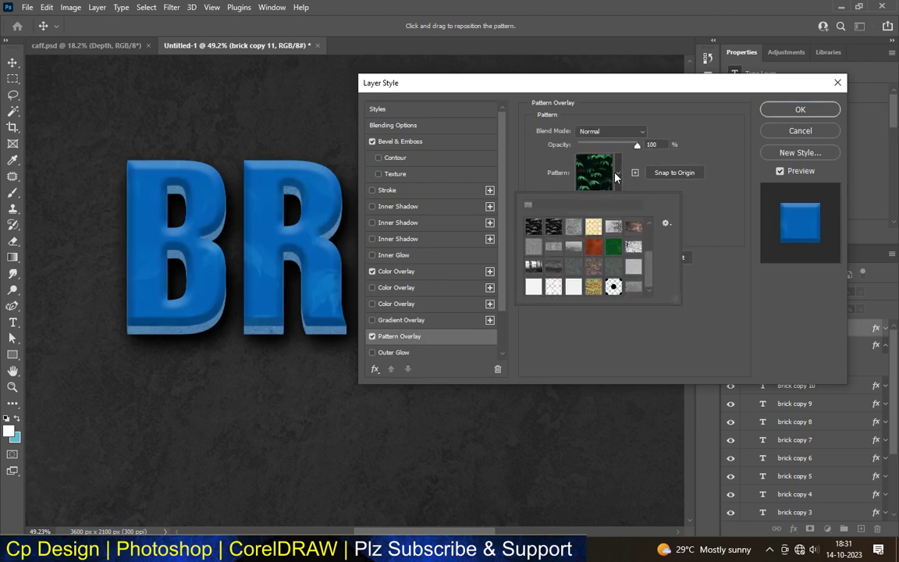
pyautogui.click(633, 288)
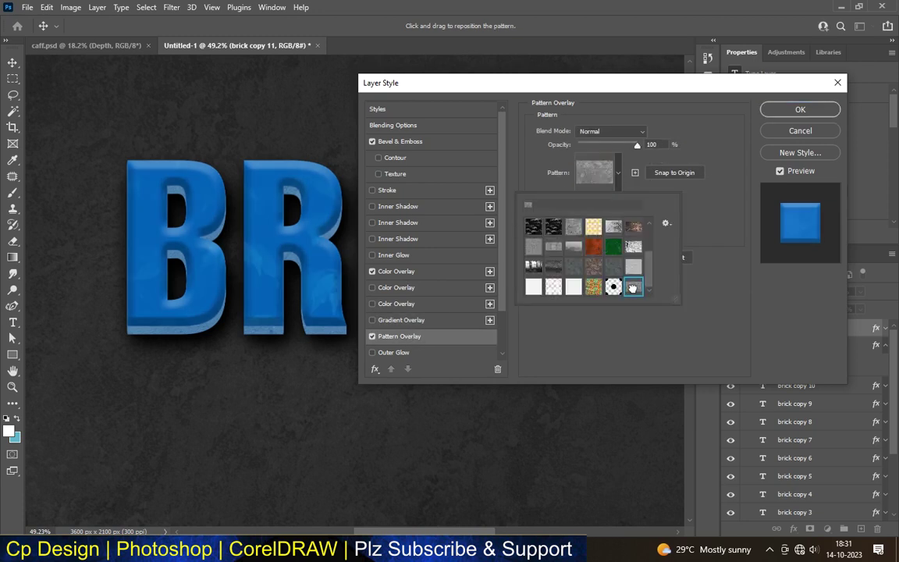
pyautogui.click(701, 151)
pyautogui.moveTo(608, 226); pyautogui.dragTo(604, 228)
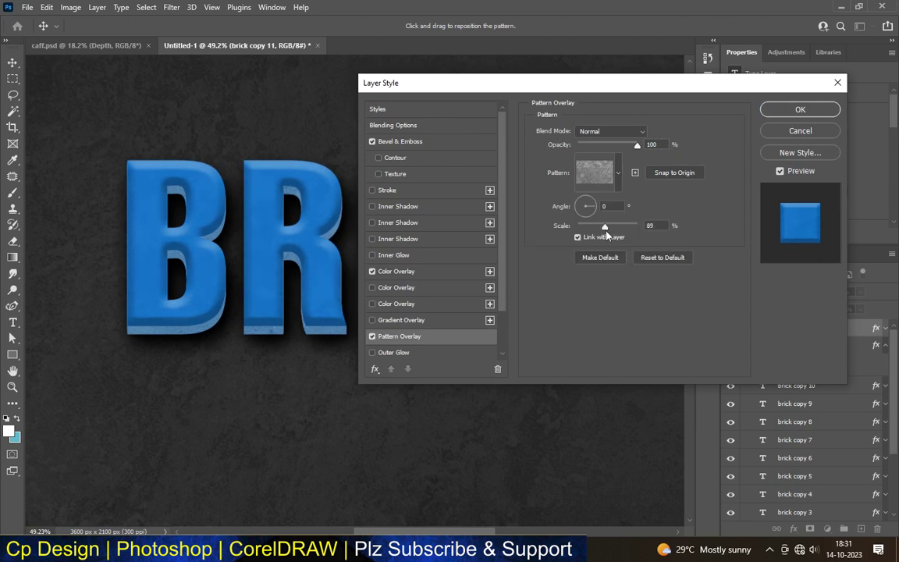
pyautogui.doubleClick(650, 225)
pyautogui.write('100')
pyautogui.click(372, 271)
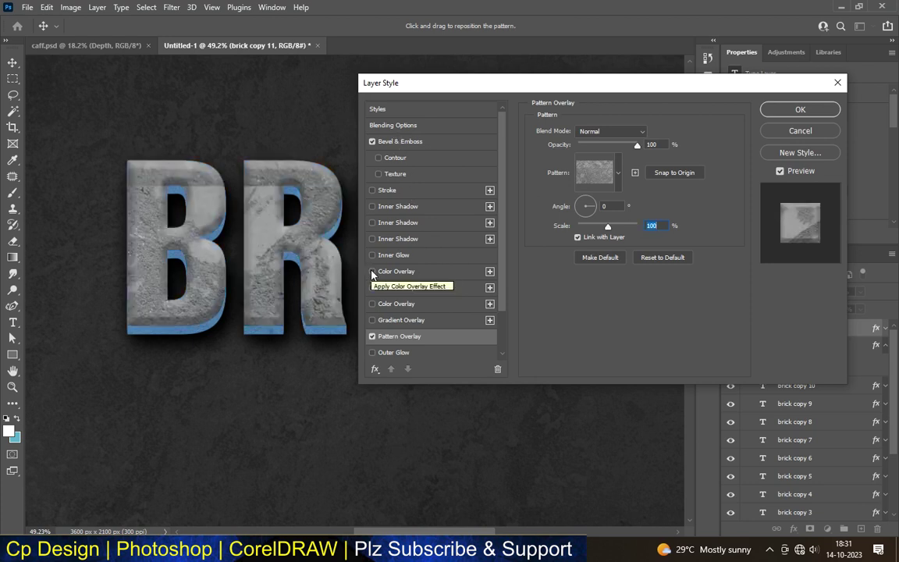
pyautogui.moveTo(544, 85); pyautogui.dragTo(366, 94)
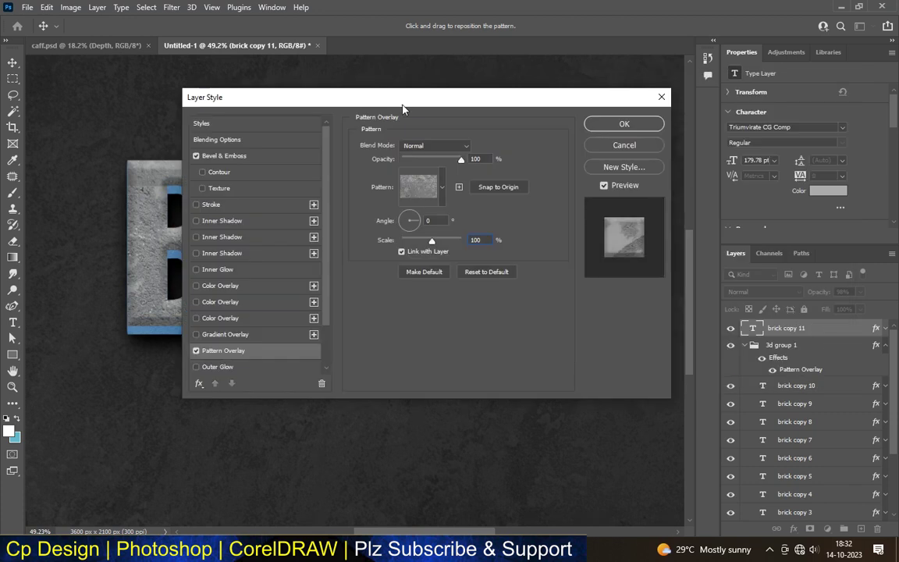
pyautogui.click(624, 122)
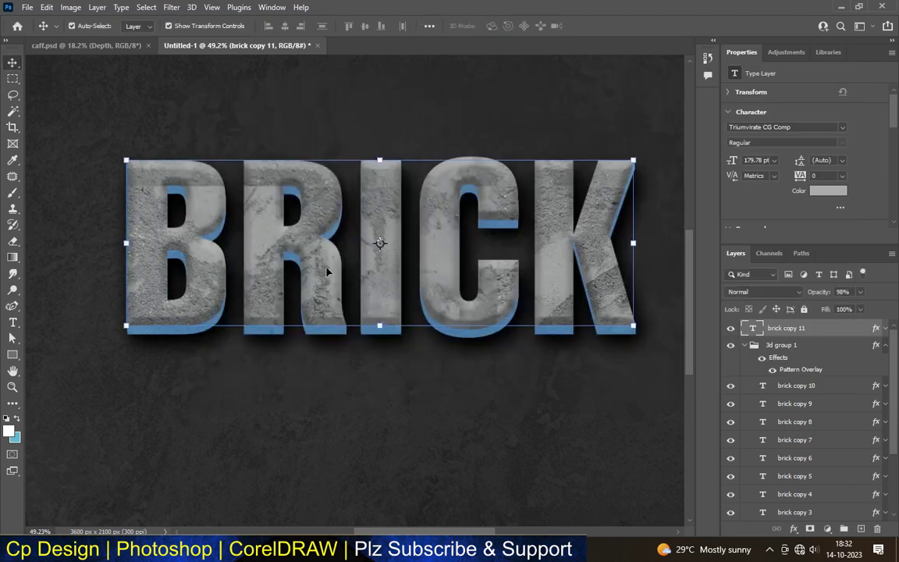
# - Duplicate brick copy 11 as brick copy 12 and turn off its pattern overlay
pyautogui.scroll(-5, 341, 279)
pyautogui.scroll(4, 341, 279)
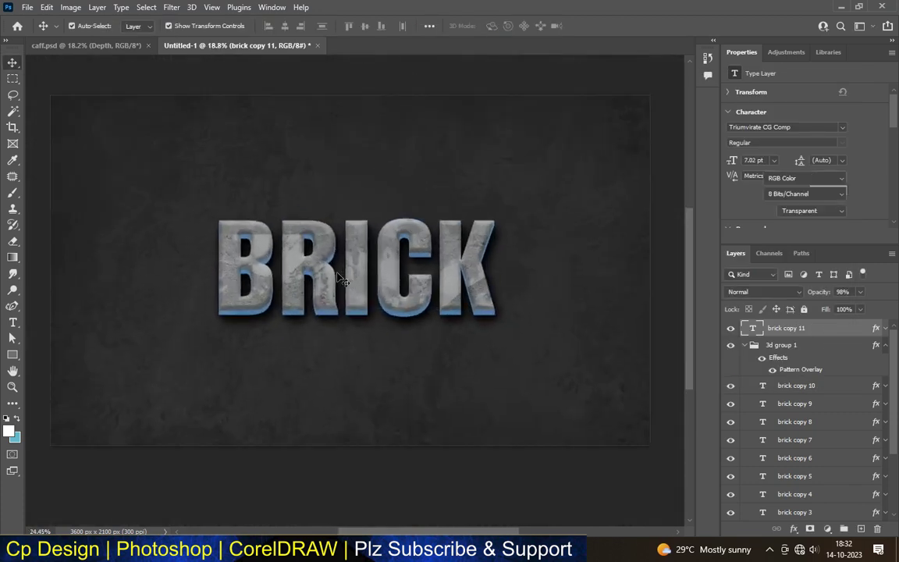
pyautogui.moveTo(785, 328)
pyautogui.mouseDown()
pyautogui.moveTo(835, 436)
pyautogui.moveTo(859, 411)
pyautogui.mouseUp()
pyautogui.hotkey('ctrl', 'j')
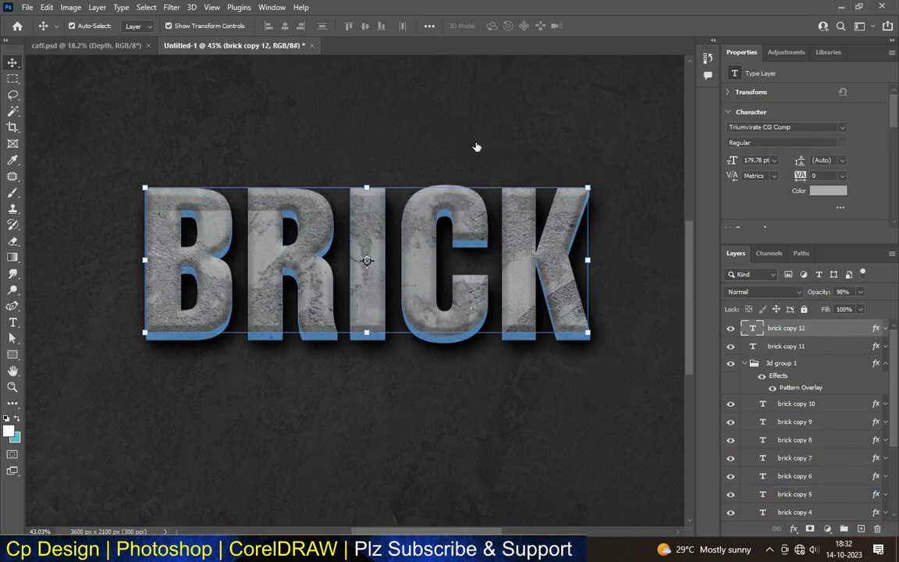
pyautogui.moveTo(337, 148); pyautogui.dragTo(521, 64)
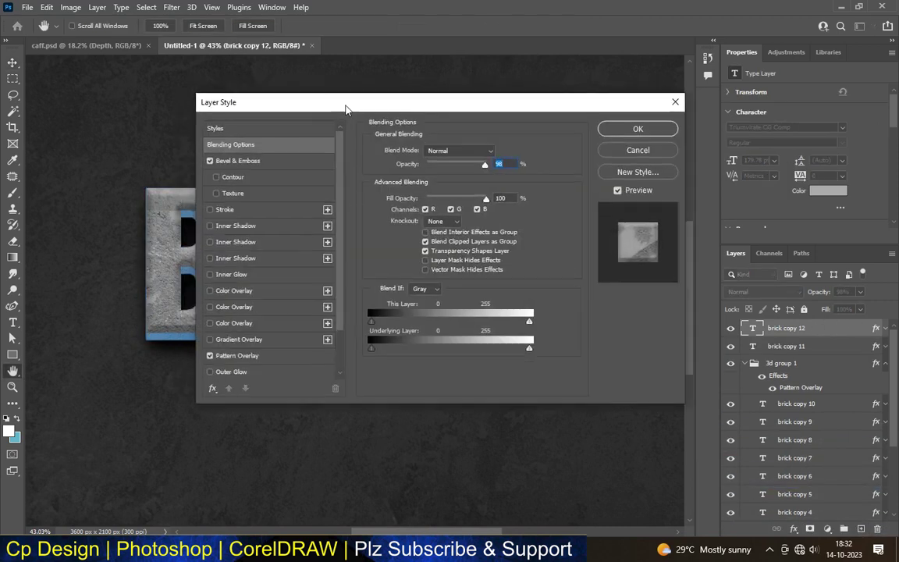
pyautogui.scroll(-3, 420, 254)
pyautogui.click(382, 269)
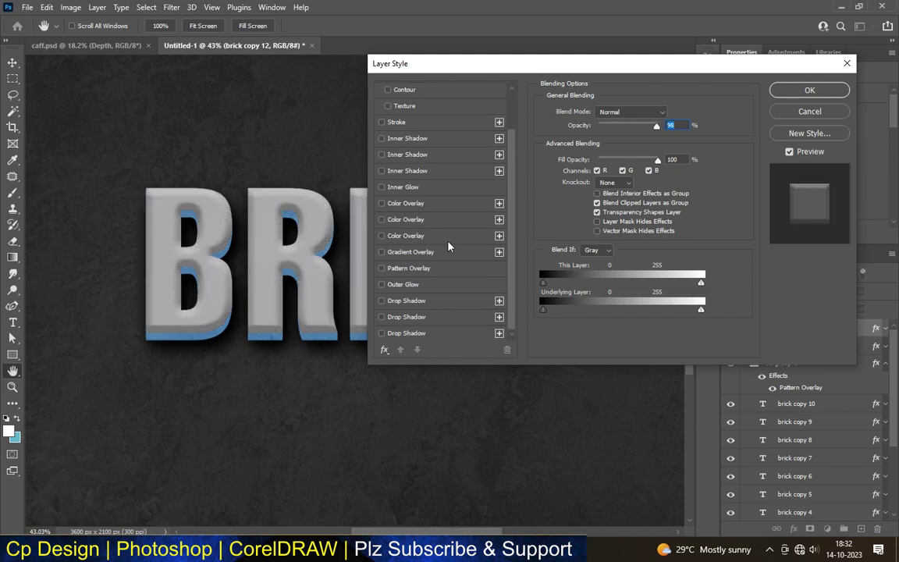
pyautogui.scroll(3, 448, 247)
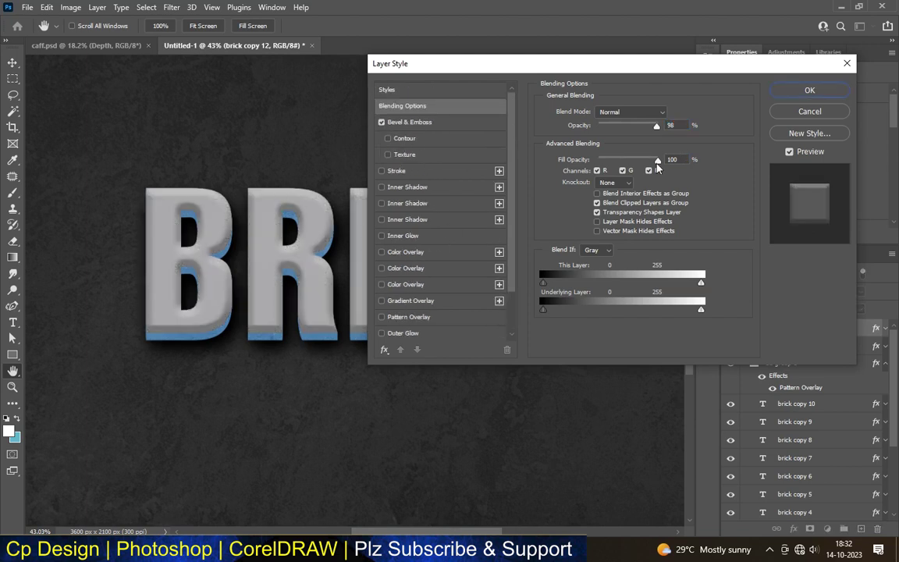
# - Set brick copy 12's Bevel & Emboss to size 10, soften 8, highlight 66%, shadow 59%
pyautogui.click(429, 123)
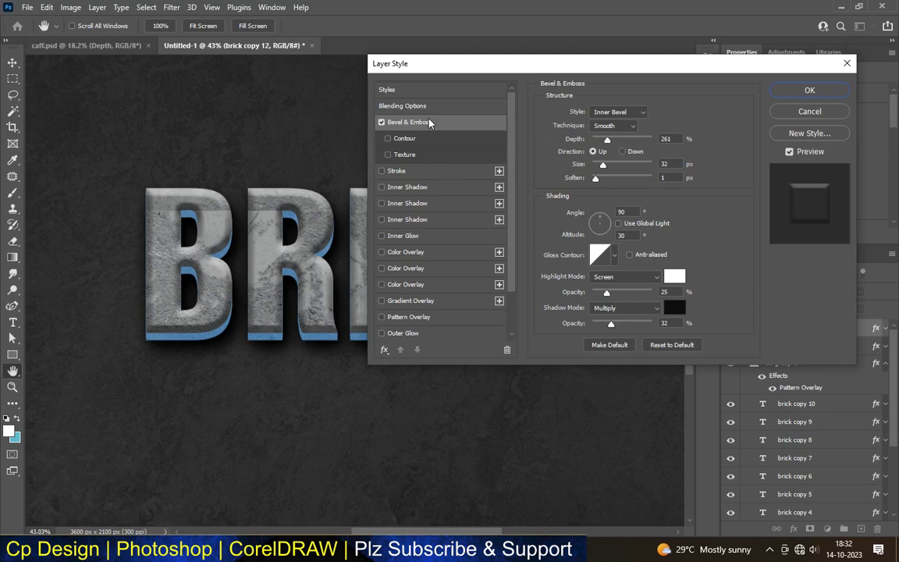
pyautogui.moveTo(413, 63); pyautogui.dragTo(402, 172)
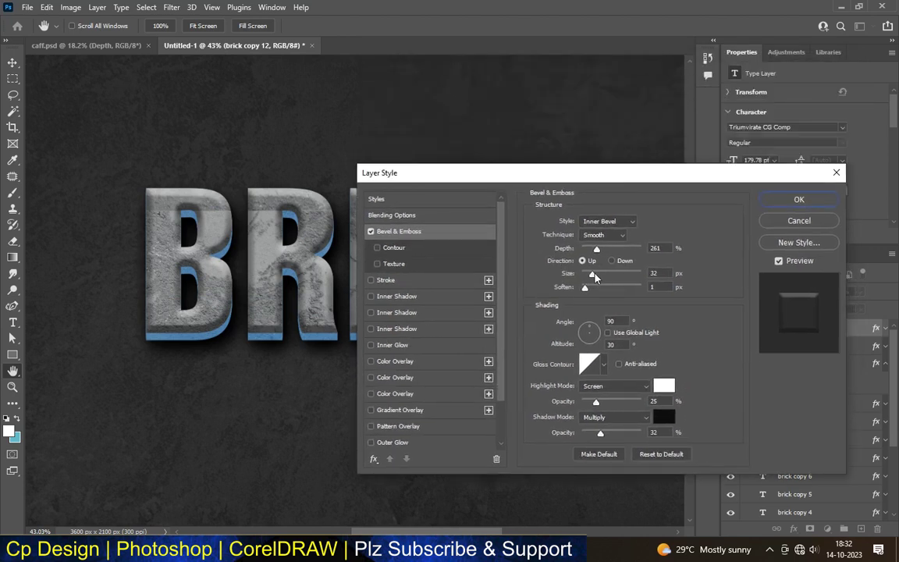
pyautogui.moveTo(593, 276); pyautogui.dragTo(587, 275)
pyautogui.moveTo(595, 403)
pyautogui.mouseDown()
pyautogui.moveTo(615, 412)
pyautogui.moveTo(611, 440)
pyautogui.mouseUp()
pyautogui.moveTo(587, 278); pyautogui.dragTo(587, 278)
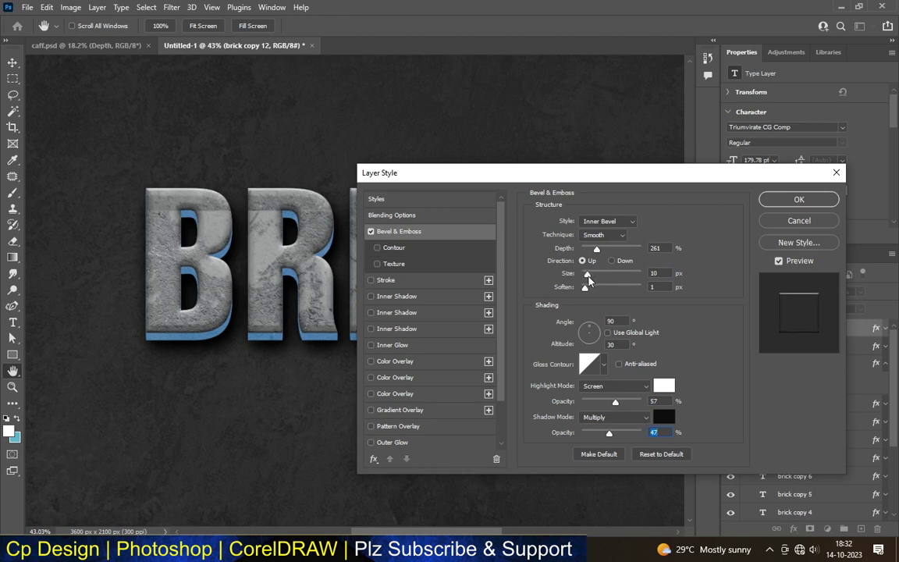
pyautogui.moveTo(456, 174)
pyautogui.mouseDown()
pyautogui.moveTo(740, 154)
pyautogui.moveTo(628, 149)
pyautogui.mouseUp()
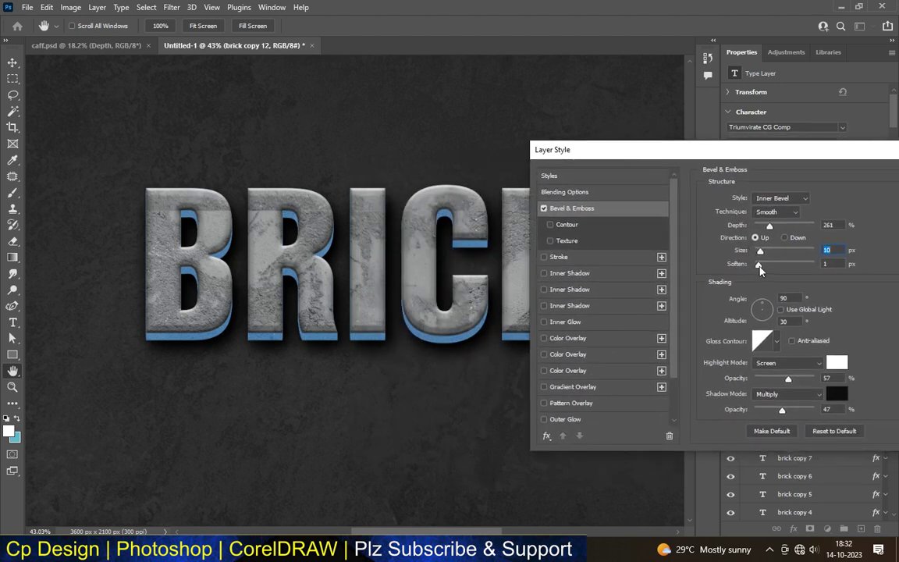
pyautogui.moveTo(786, 266); pyautogui.dragTo(785, 266)
pyautogui.moveTo(791, 411); pyautogui.dragTo(787, 380)
pyautogui.click(793, 380)
pyautogui.moveTo(775, 157)
pyautogui.mouseDown()
pyautogui.moveTo(571, 141)
pyautogui.moveTo(584, 99)
pyautogui.mouseUp()
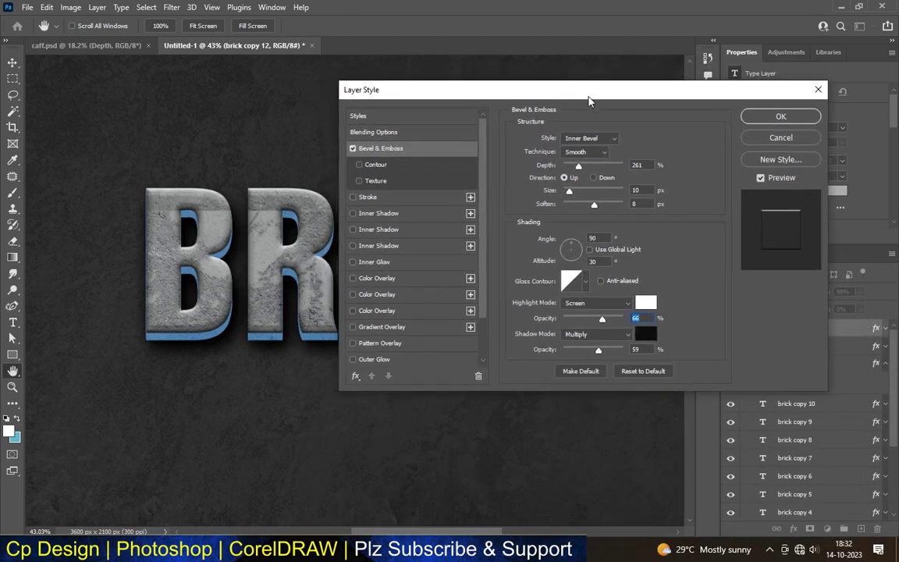
pyautogui.click(416, 107)
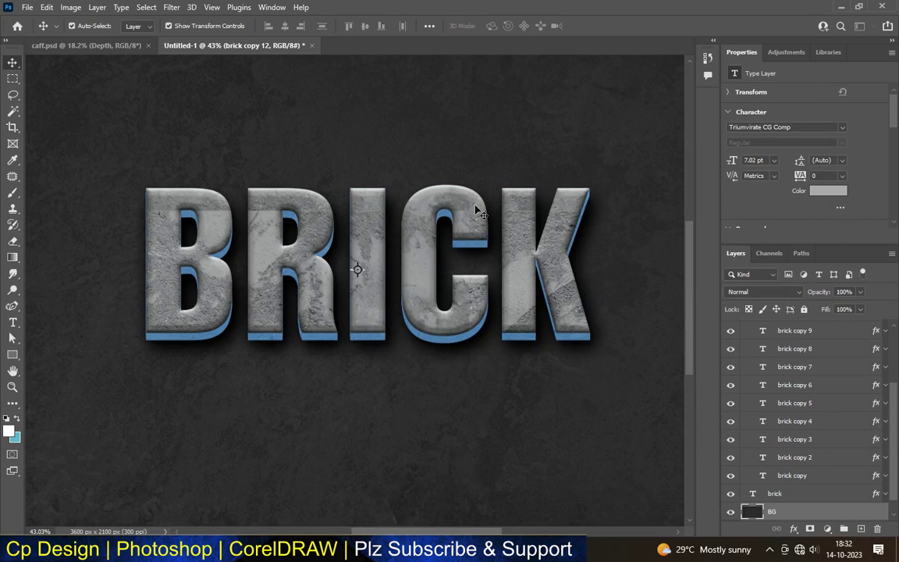
# - Fit the canvas in view and stamp all visible layers into a new merged Layer 2
pyautogui.hotkey('ctrl', '0')
pyautogui.click(473, 426)
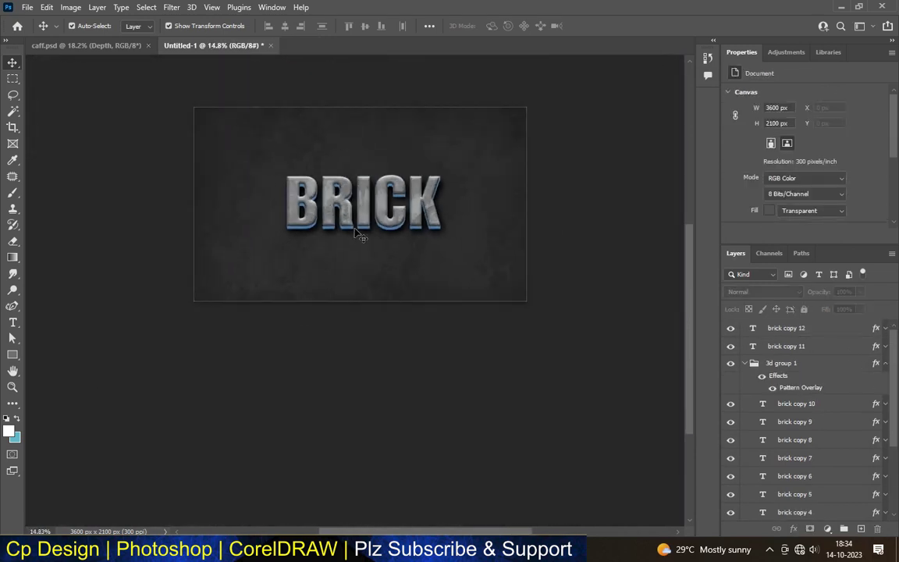
pyautogui.scroll(3, 371, 140)
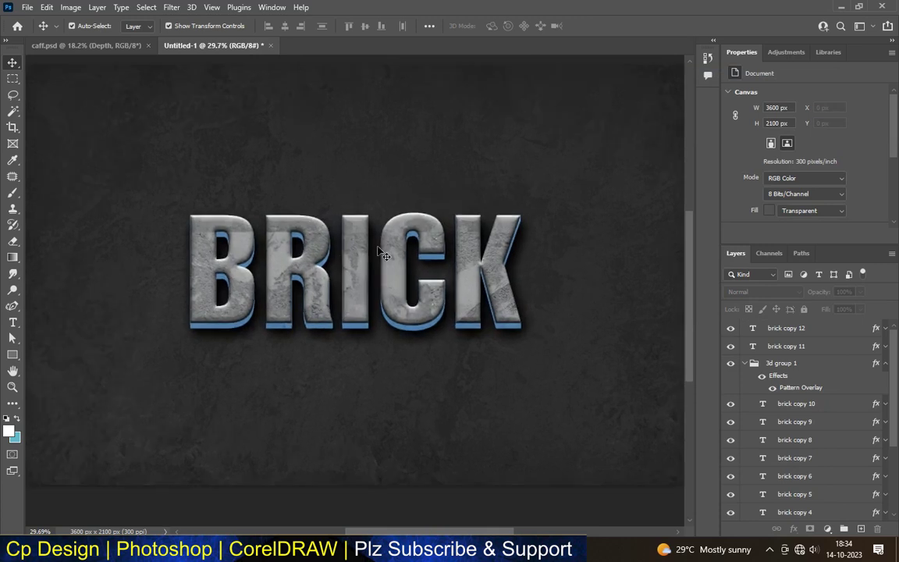
pyautogui.scroll(2, 377, 252)
pyautogui.scroll(-4, 375, 249)
pyautogui.scroll(-1, 380, 395)
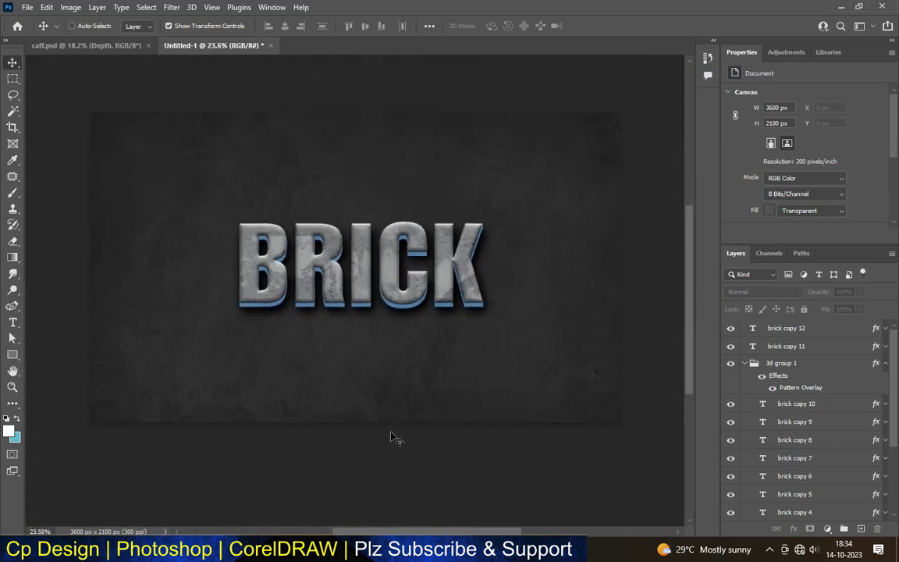
pyautogui.hotkey('ctrl', 'shift', 'alt', 'e')
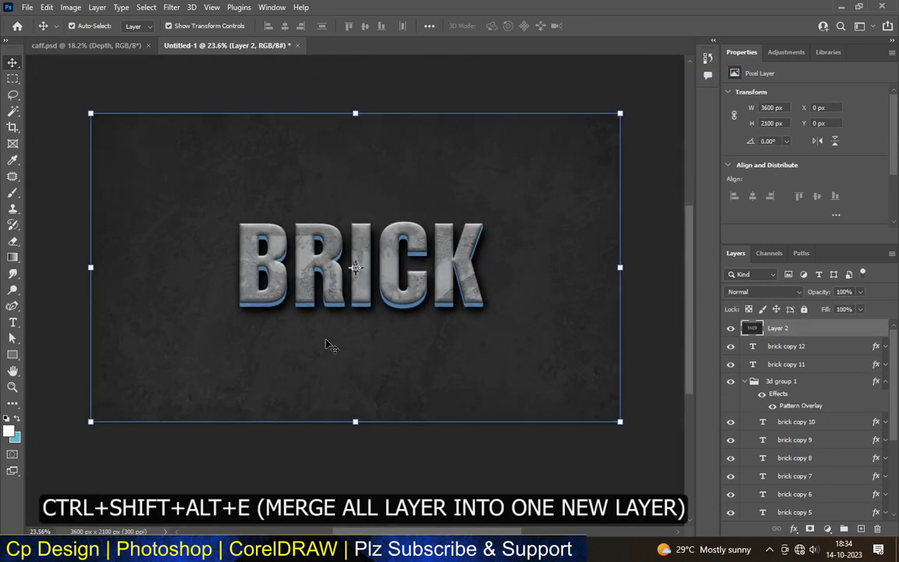
pyautogui.click(172, 10)
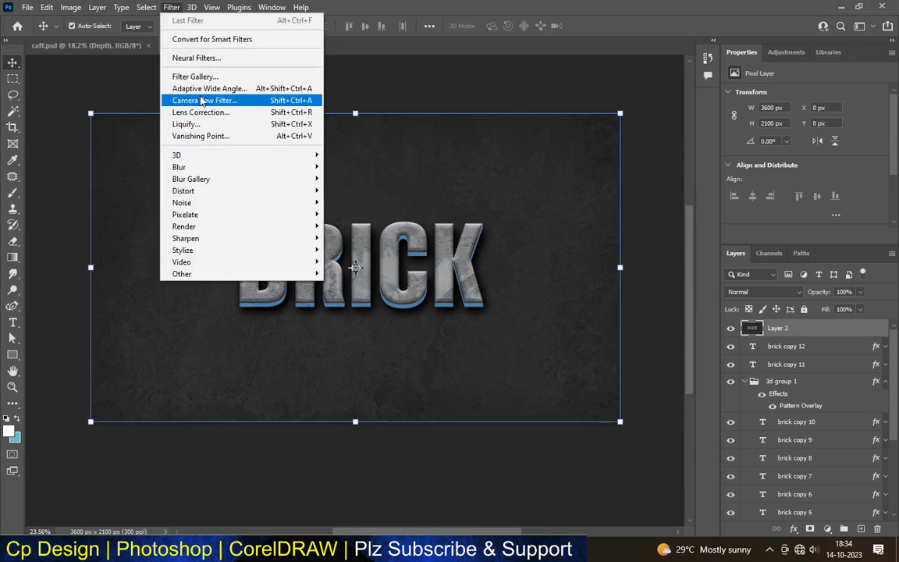
# - In Camera Raw, set Temperature -3, Exposure +0.20, Texture +62, Clarity +16, Dehaze +8, Vibrance +20
pyautogui.click(227, 96)
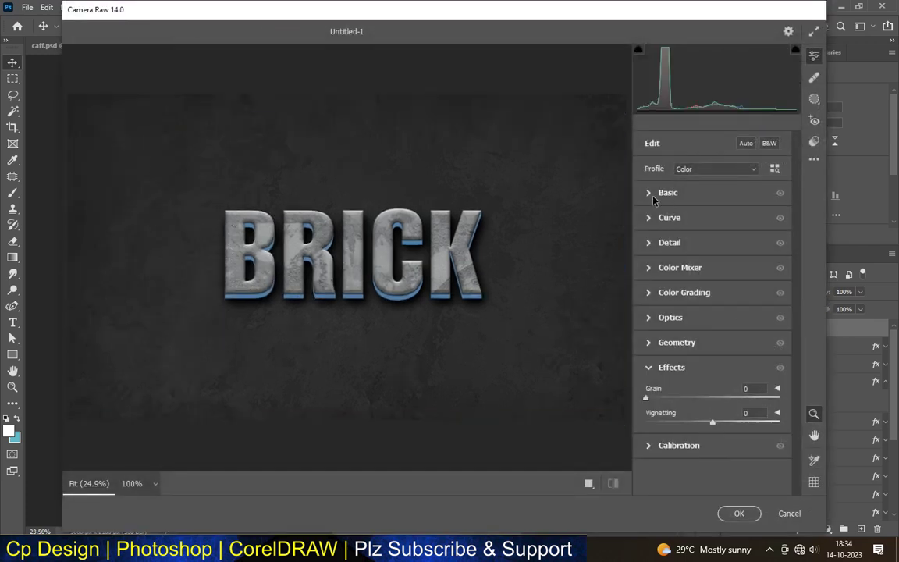
pyautogui.click(654, 196)
pyautogui.moveTo(712, 206); pyautogui.dragTo(709, 209)
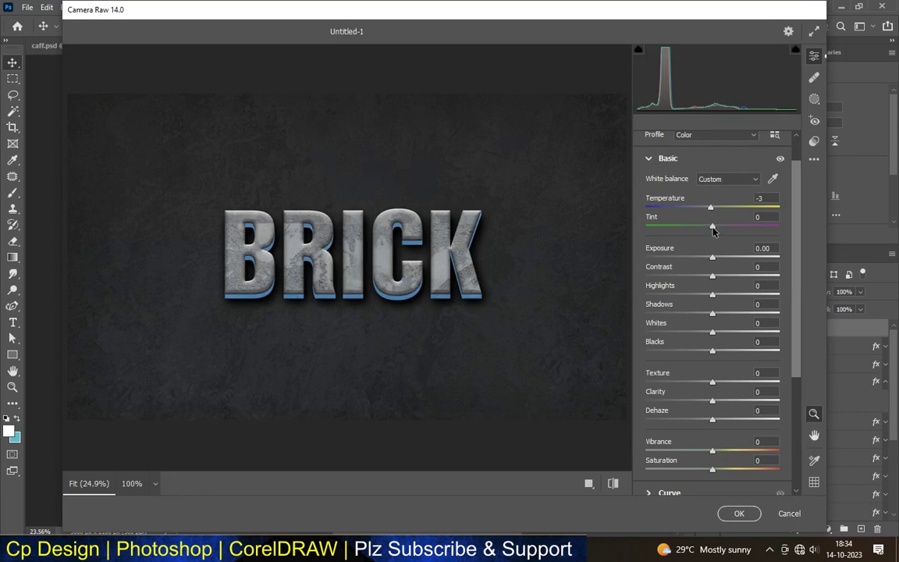
pyautogui.moveTo(712, 256)
pyautogui.mouseDown()
pyautogui.moveTo(716, 351)
pyautogui.moveTo(738, 380)
pyautogui.moveTo(750, 381)
pyautogui.mouseUp()
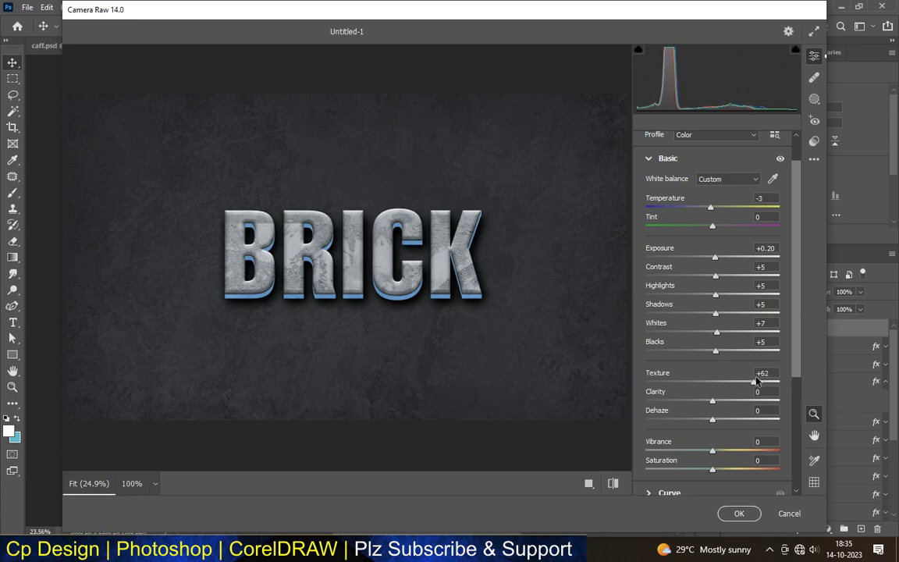
pyautogui.moveTo(713, 401); pyautogui.dragTo(725, 402)
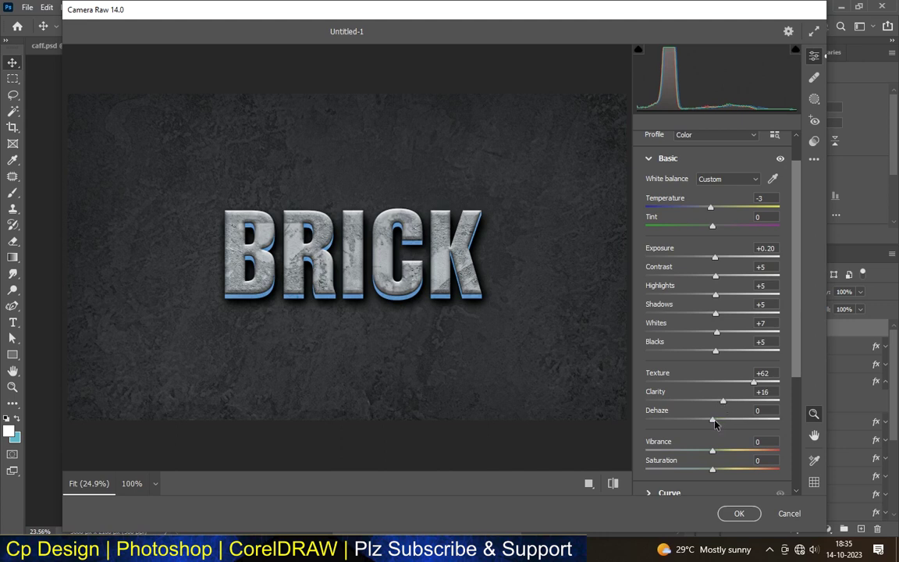
pyautogui.moveTo(713, 420); pyautogui.dragTo(719, 420)
pyautogui.moveTo(737, 451); pyautogui.dragTo(730, 451)
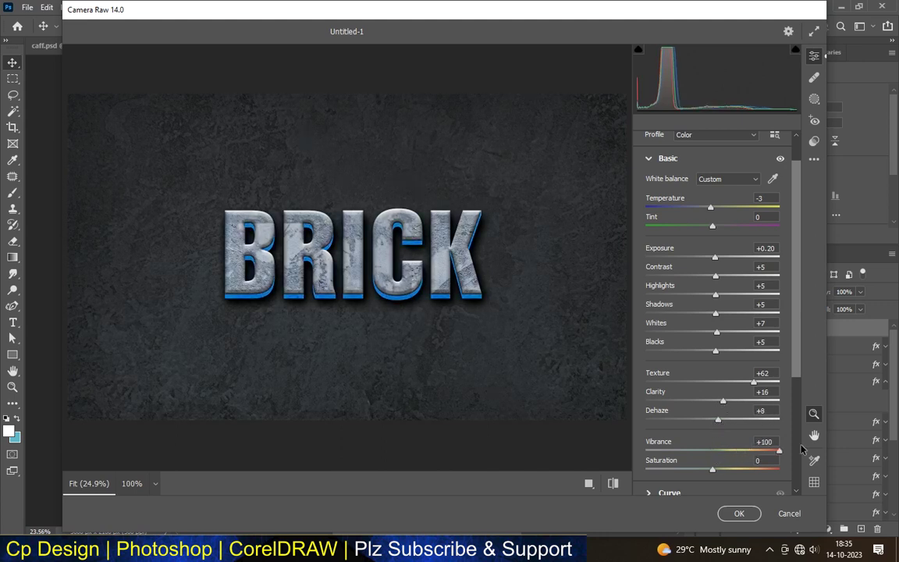
pyautogui.moveTo(729, 456)
pyautogui.mouseDown()
pyautogui.moveTo(790, 467)
pyautogui.moveTo(722, 474)
pyautogui.mouseUp()
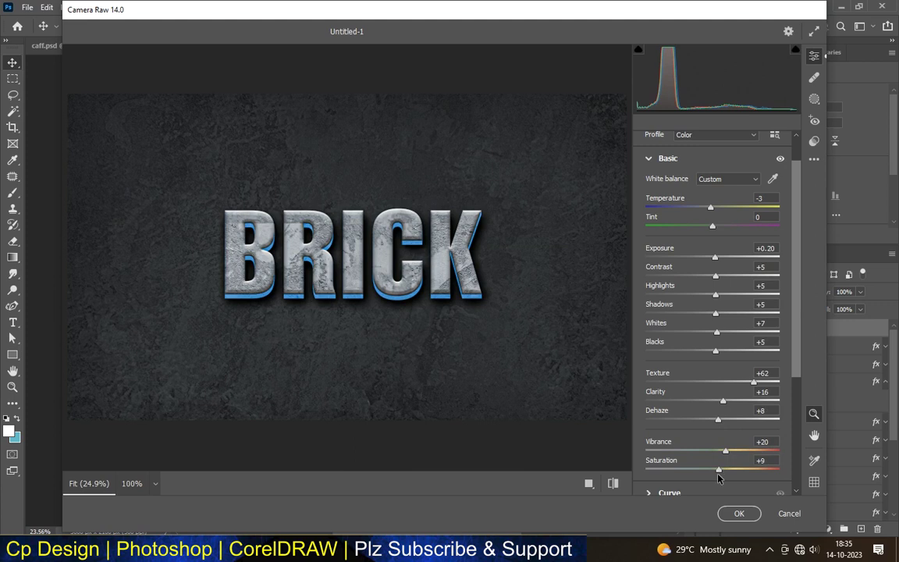
# - Add a -27 vignette and grain 3, then apply the Camera Raw filter
pyautogui.scroll(-5, 733, 460)
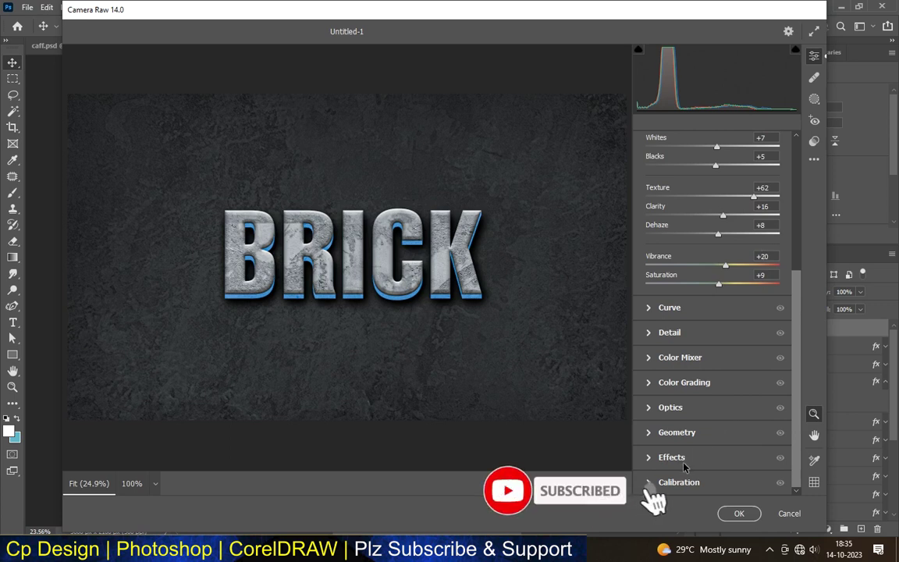
pyautogui.click(671, 456)
pyautogui.moveTo(711, 422); pyautogui.dragTo(692, 422)
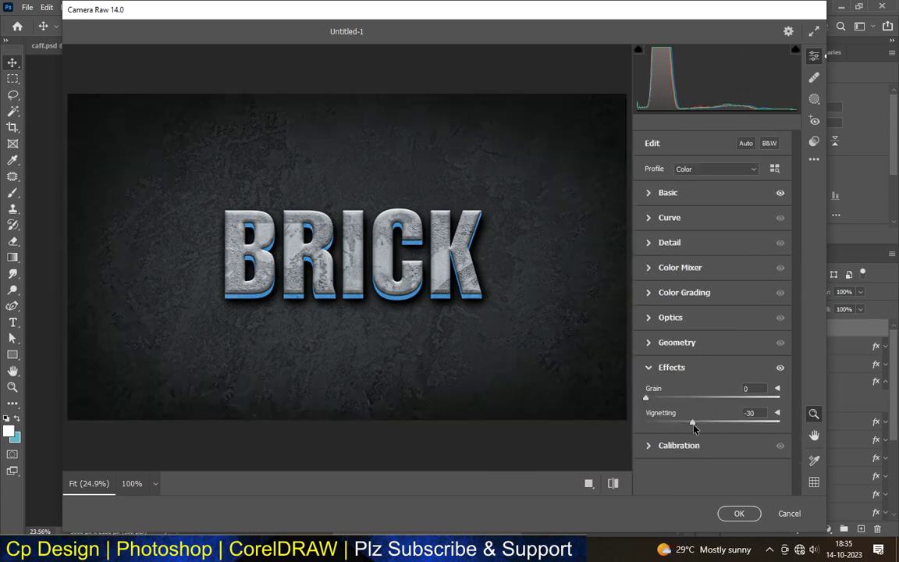
pyautogui.click(694, 424)
pyautogui.moveTo(646, 397); pyautogui.dragTo(651, 399)
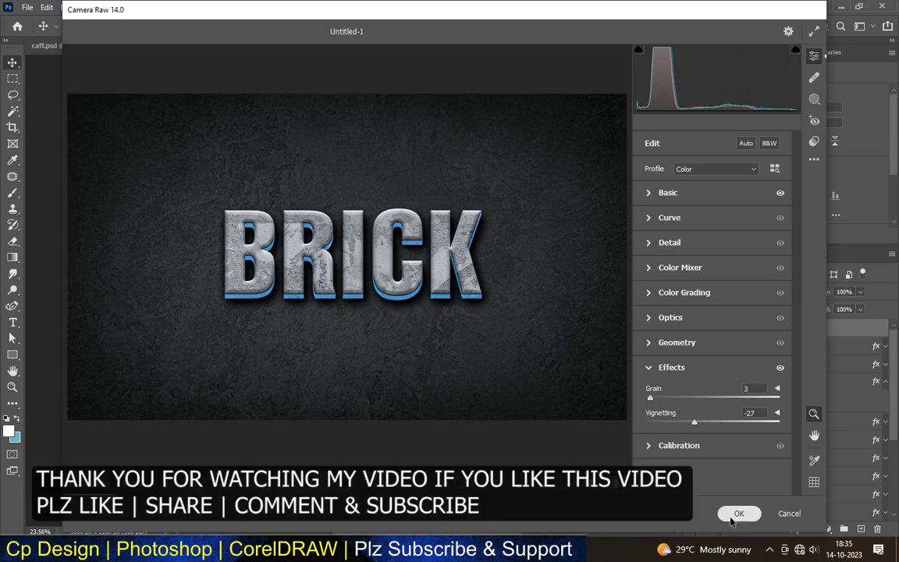
pyautogui.press('Return')
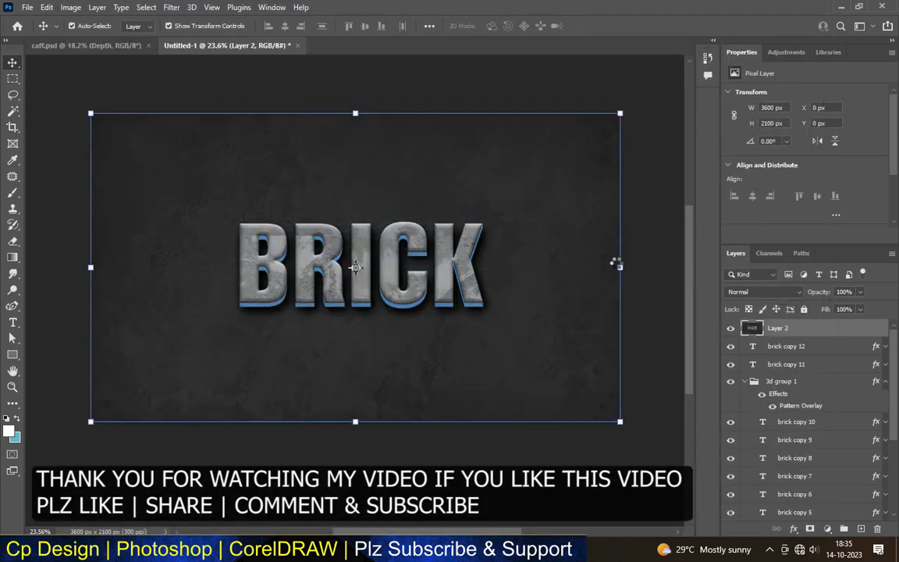
pyautogui.scroll(3, 328, 263)
pyautogui.scroll(2, 328, 263)
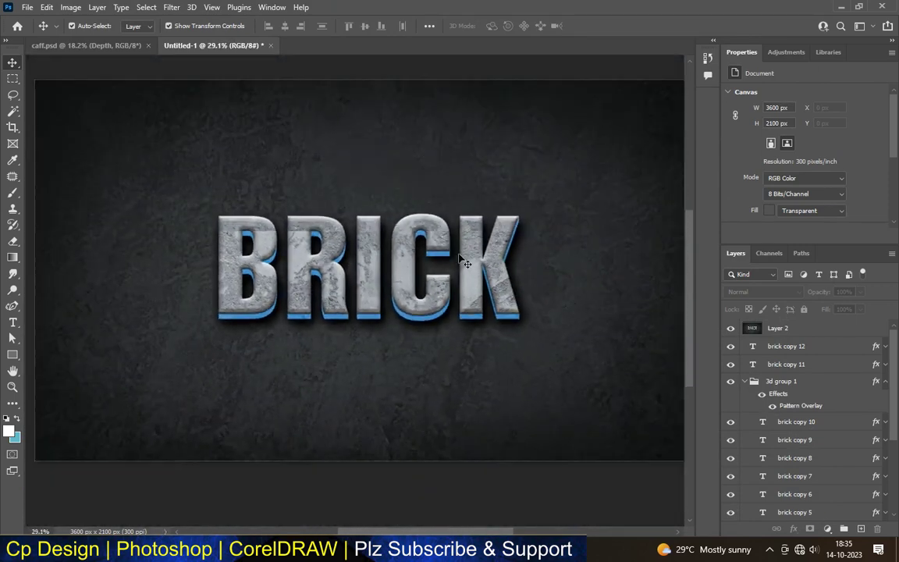
pyautogui.scroll(2, 521, 258)
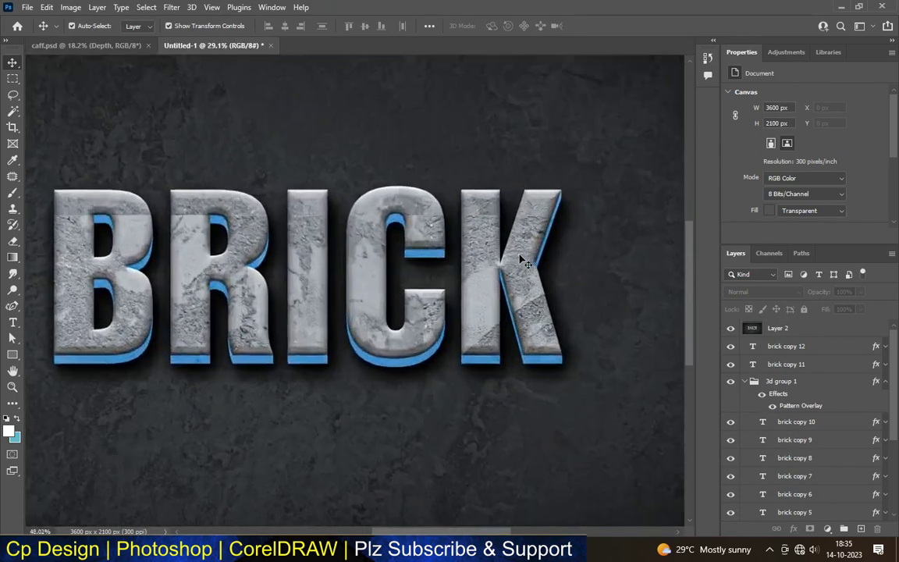
pyautogui.scroll(2, 522, 259)
pyautogui.scroll(2, 523, 261)
pyautogui.scroll(-3, 521, 261)
pyautogui.scroll(-2, 521, 261)
pyautogui.scroll(-1, 351, 265)
pyautogui.scroll(3, 305, 279)
pyautogui.scroll(5, 304, 279)
pyautogui.scroll(-1, 305, 277)
pyautogui.scroll(-5, 306, 277)
pyautogui.scroll(-3, 307, 277)
pyautogui.scroll(2, 484, 246)
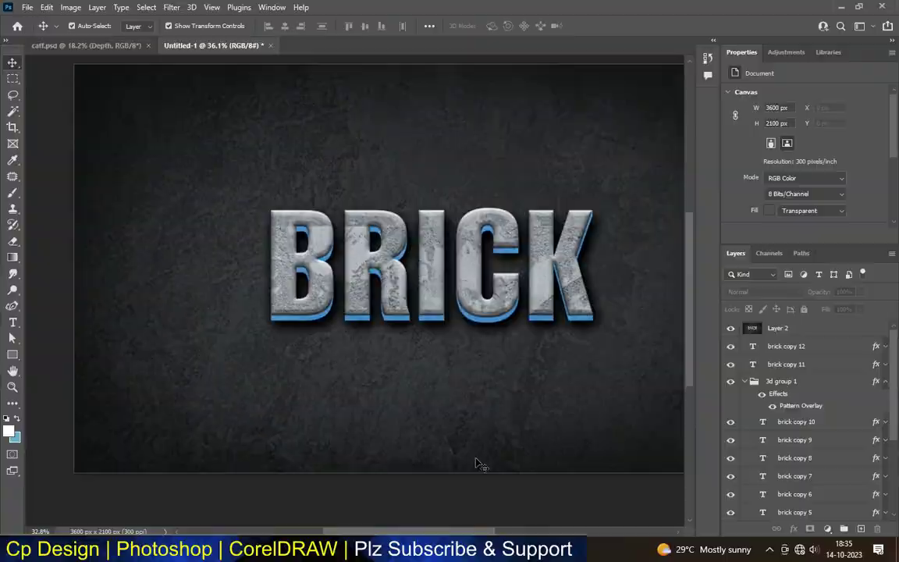